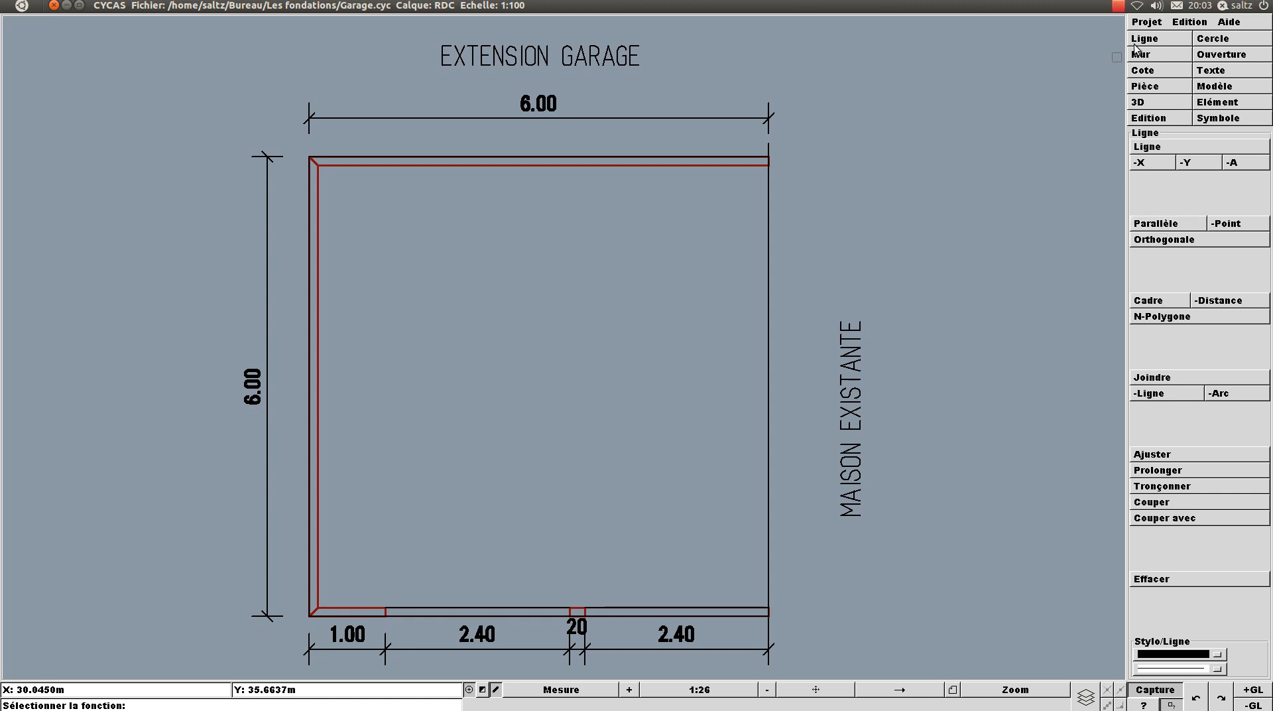
# Step: Draw a line parallel to the existing house's wall line, offset 0.05 m towards the inside of the garage
pyautogui.click(1165, 223)
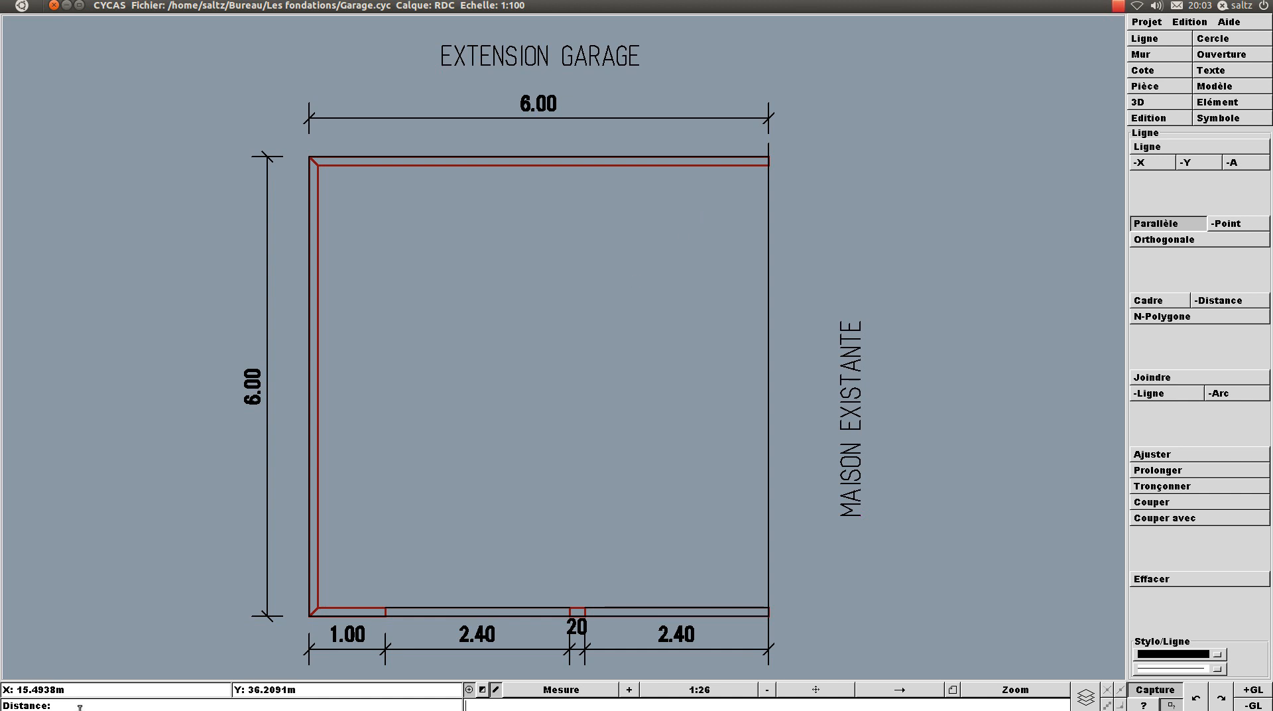
pyautogui.write('0.05')
pyautogui.press('Return')
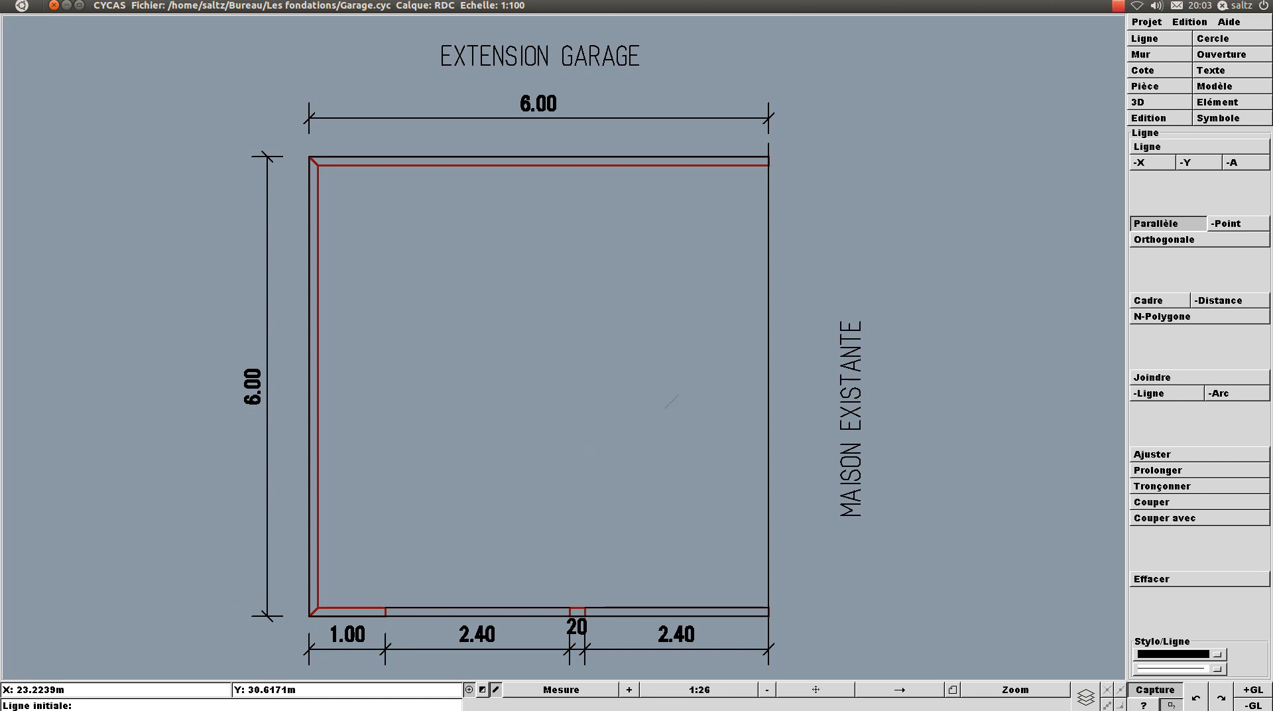
pyautogui.click(760, 358)
pyautogui.click(743, 359)
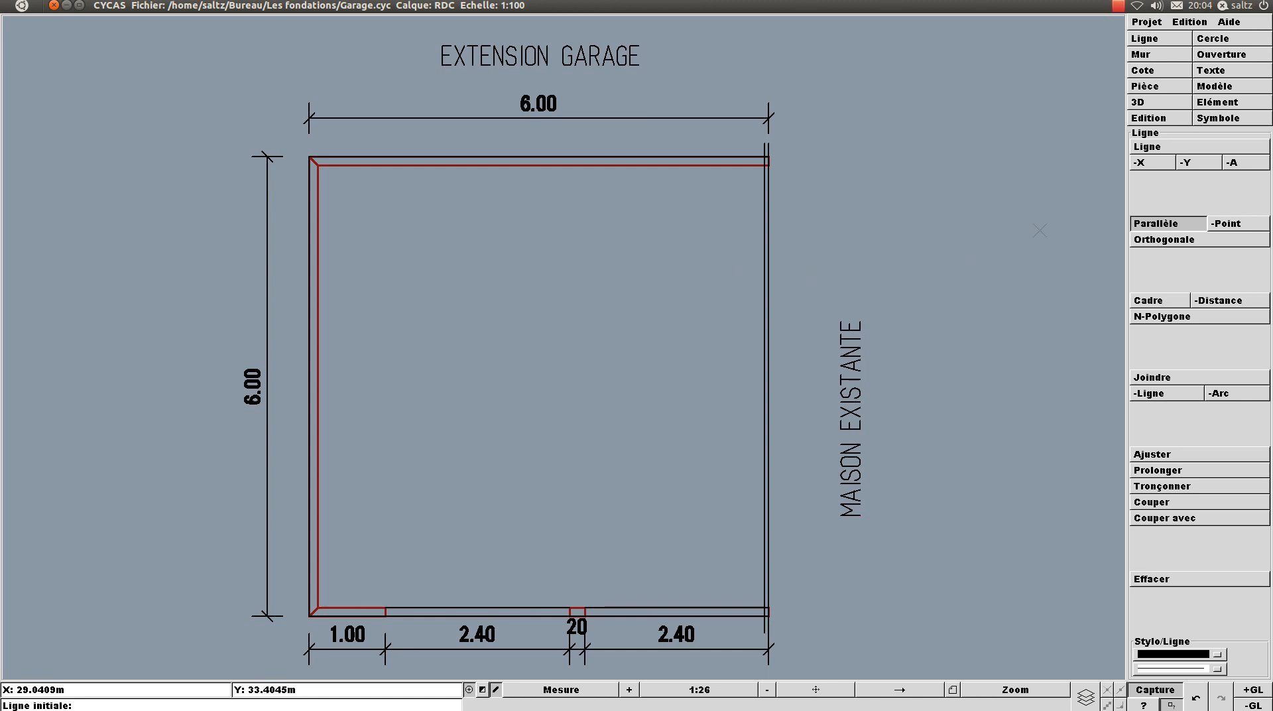
# Step: Draw another parallel line 1 m further into the garage from the 0.05 m offset line
pyautogui.click(1165, 225)
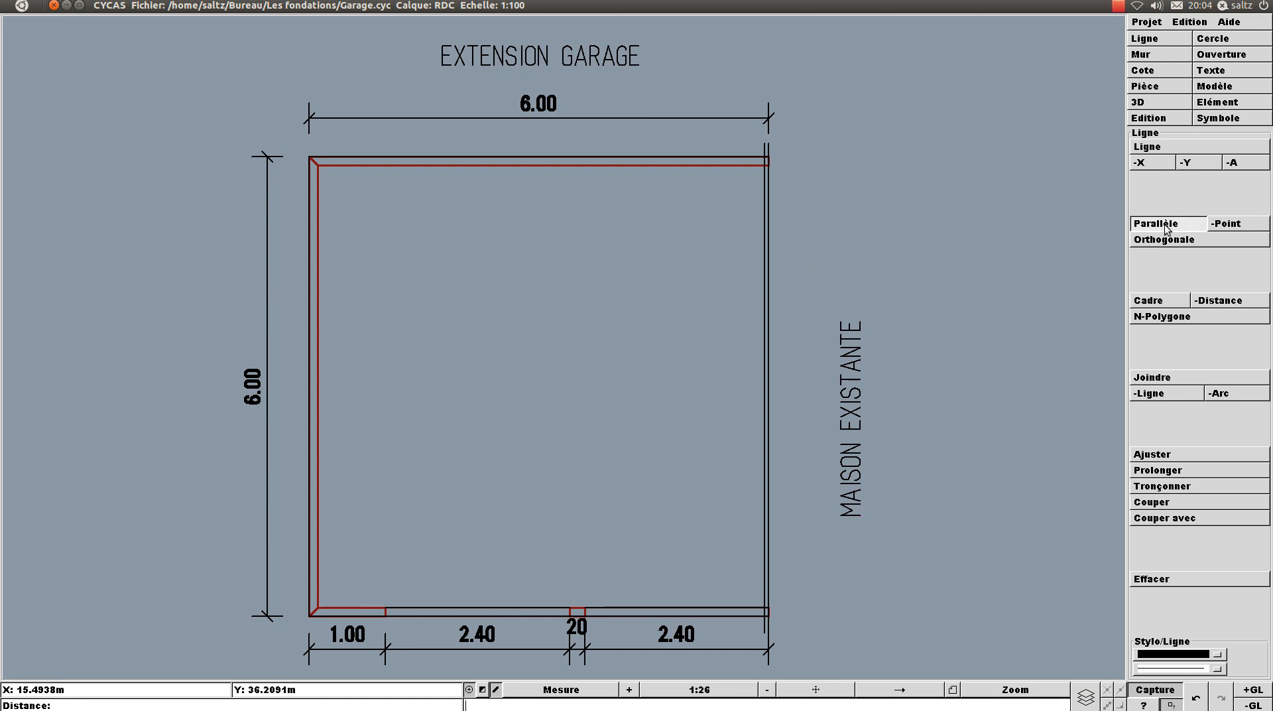
pyautogui.write('1')
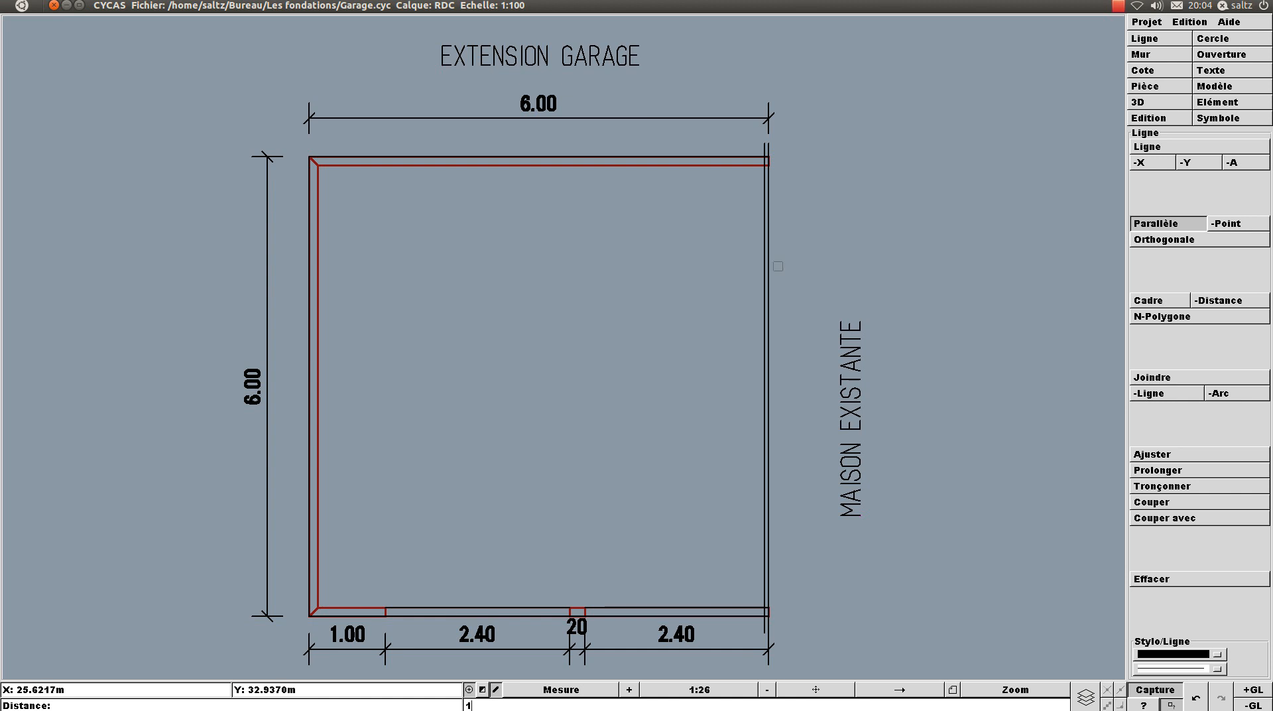
pyautogui.press('Return')
pyautogui.click(763, 298)
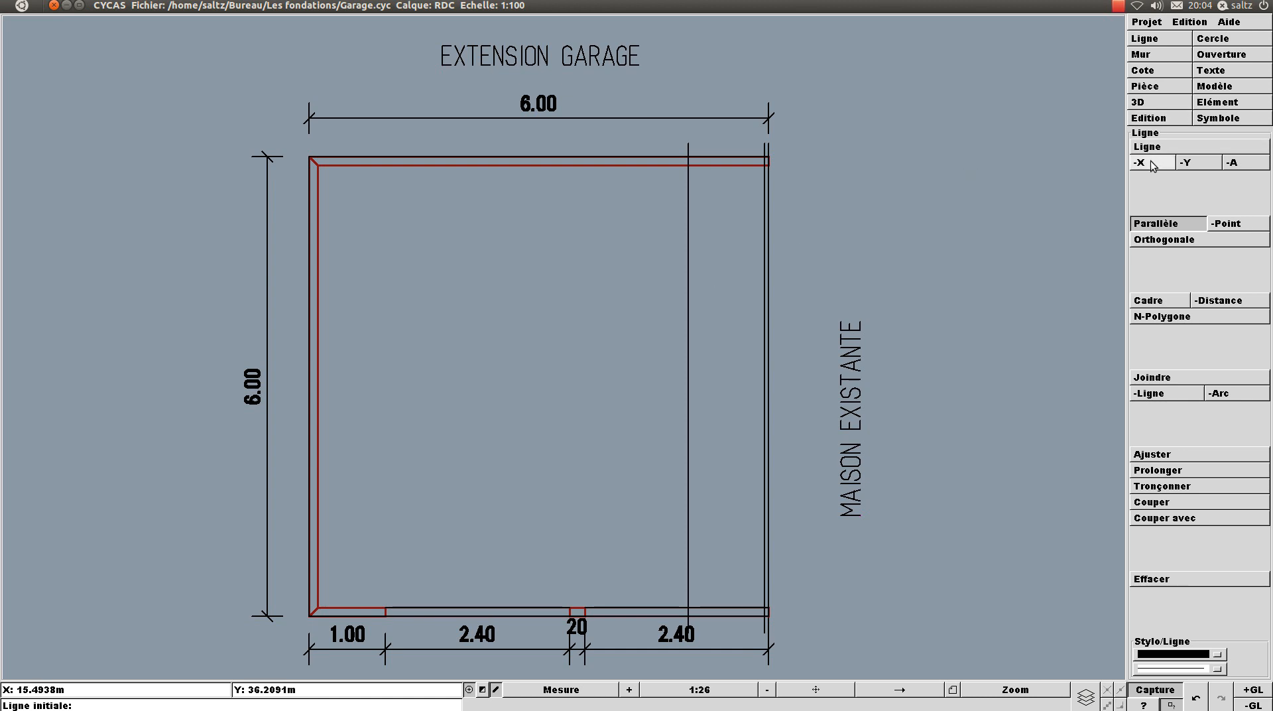
# Step: Draw a line parallel to the upper wall's inner face, offset 3 m into the garage
pyautogui.click(1151, 228)
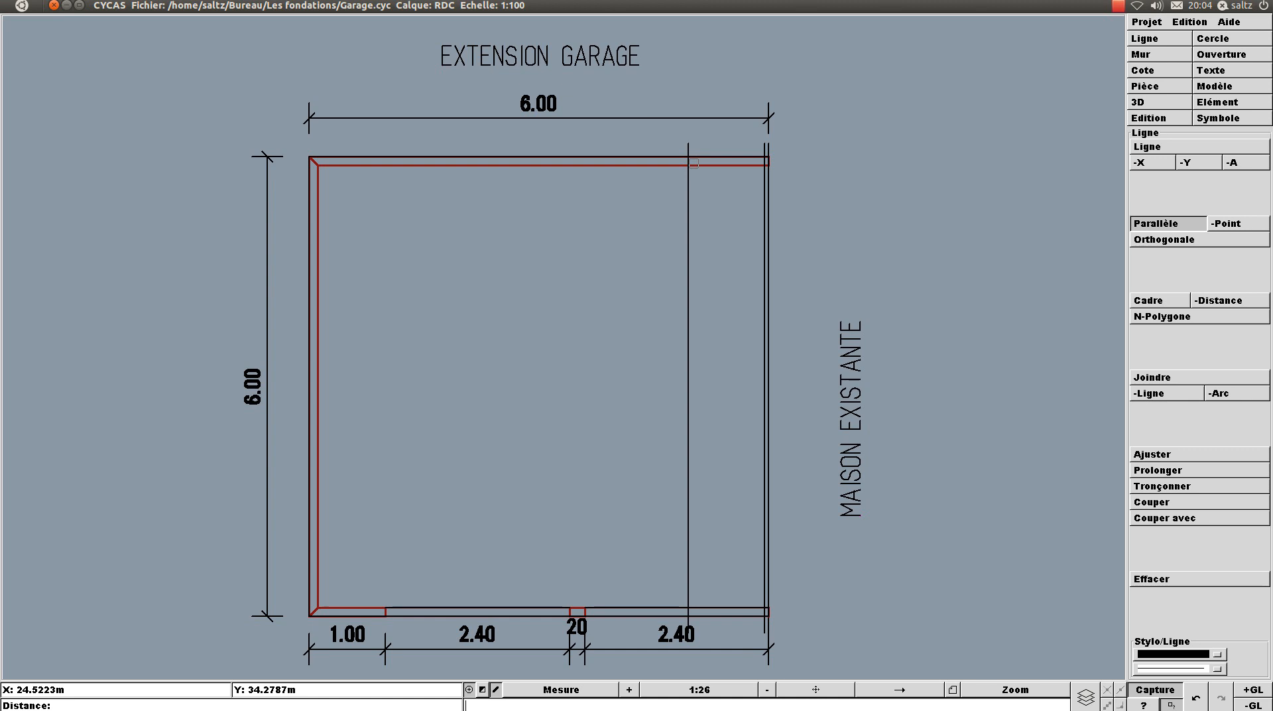
pyautogui.write('3')
pyautogui.press('Return')
pyautogui.click(703, 161)
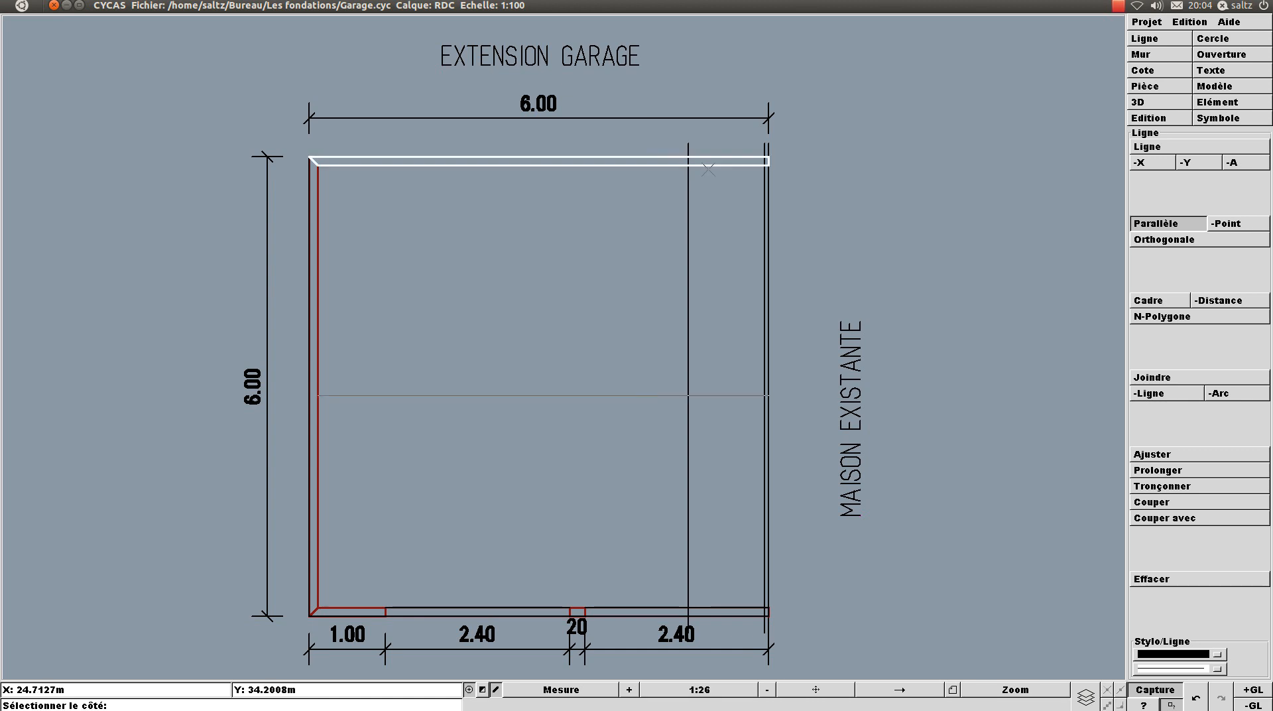
pyautogui.click(718, 392)
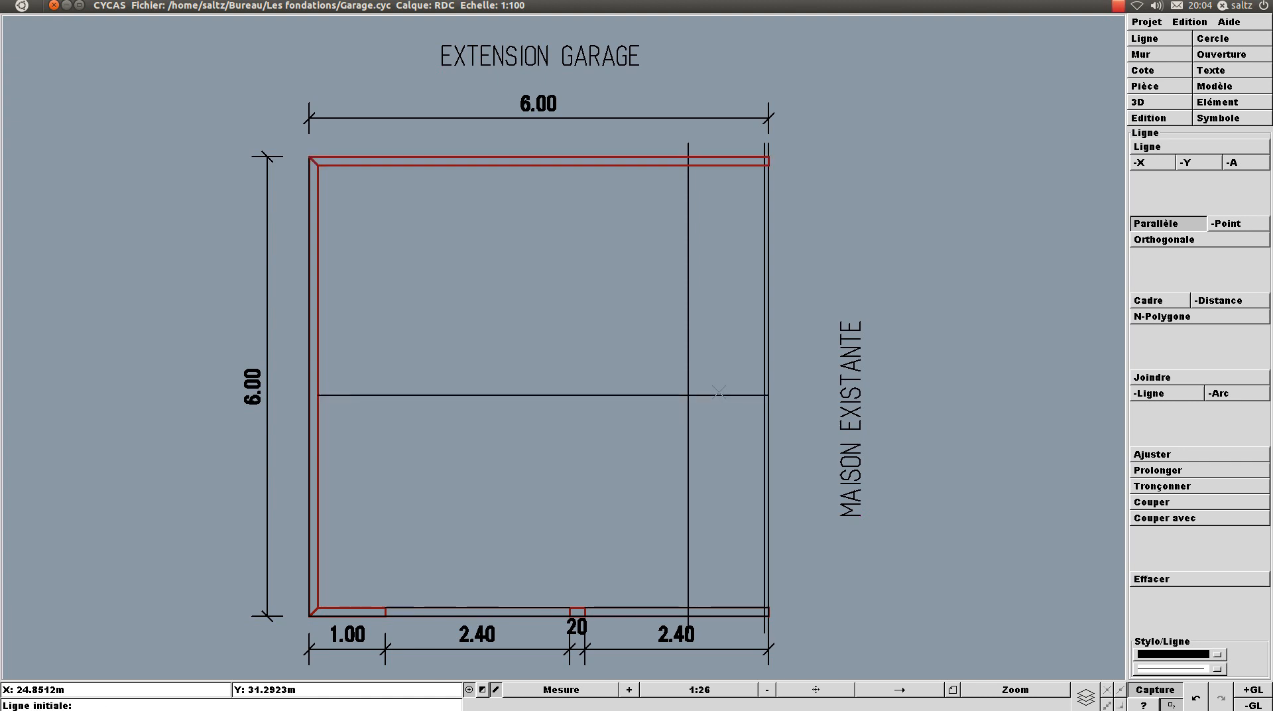
# Step: Trim the excess segments of the three parallel lines to leave a rectangular opening outline in the upper corner beside the house
pyautogui.click(1154, 502)
pyautogui.click(517, 396)
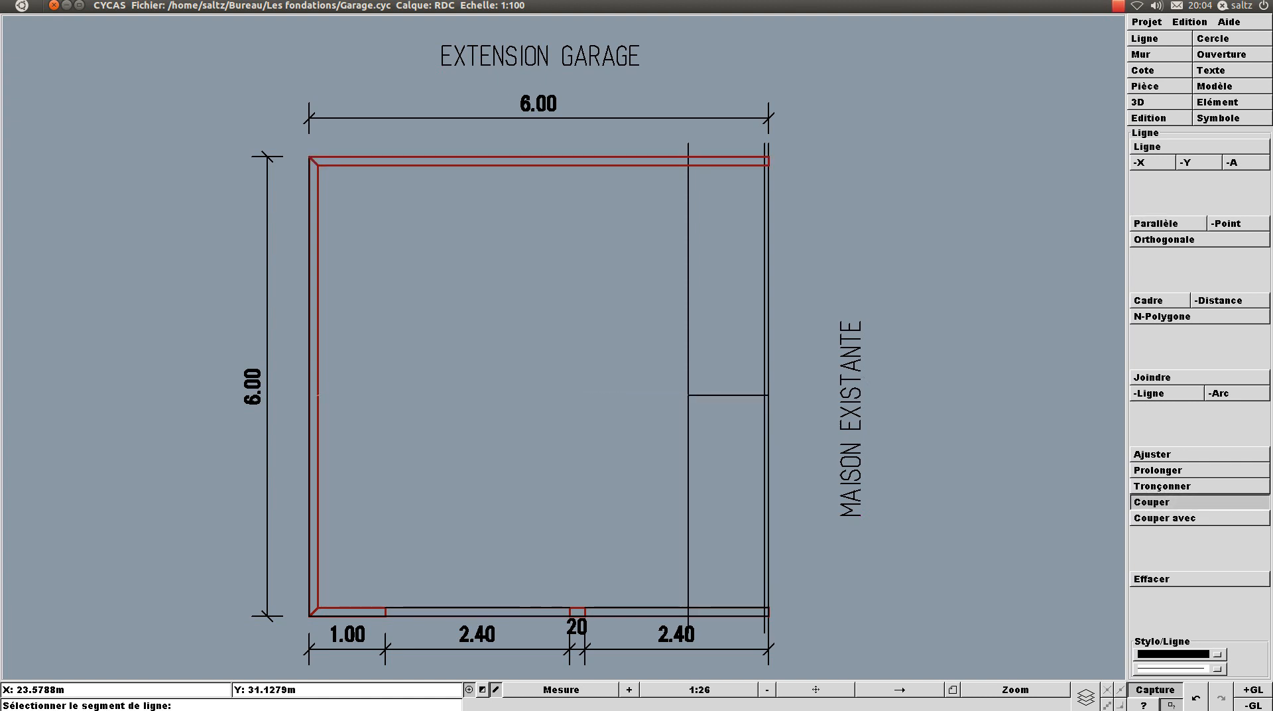
pyautogui.click(689, 459)
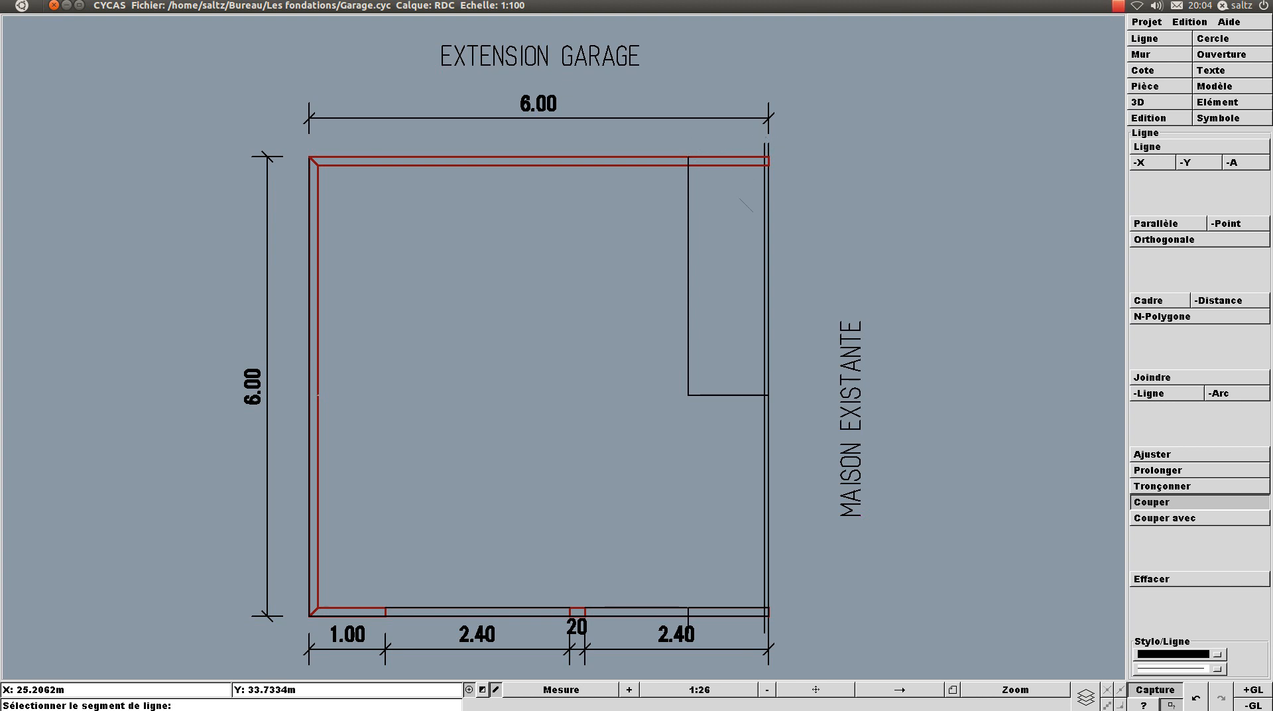
pyautogui.click(763, 416)
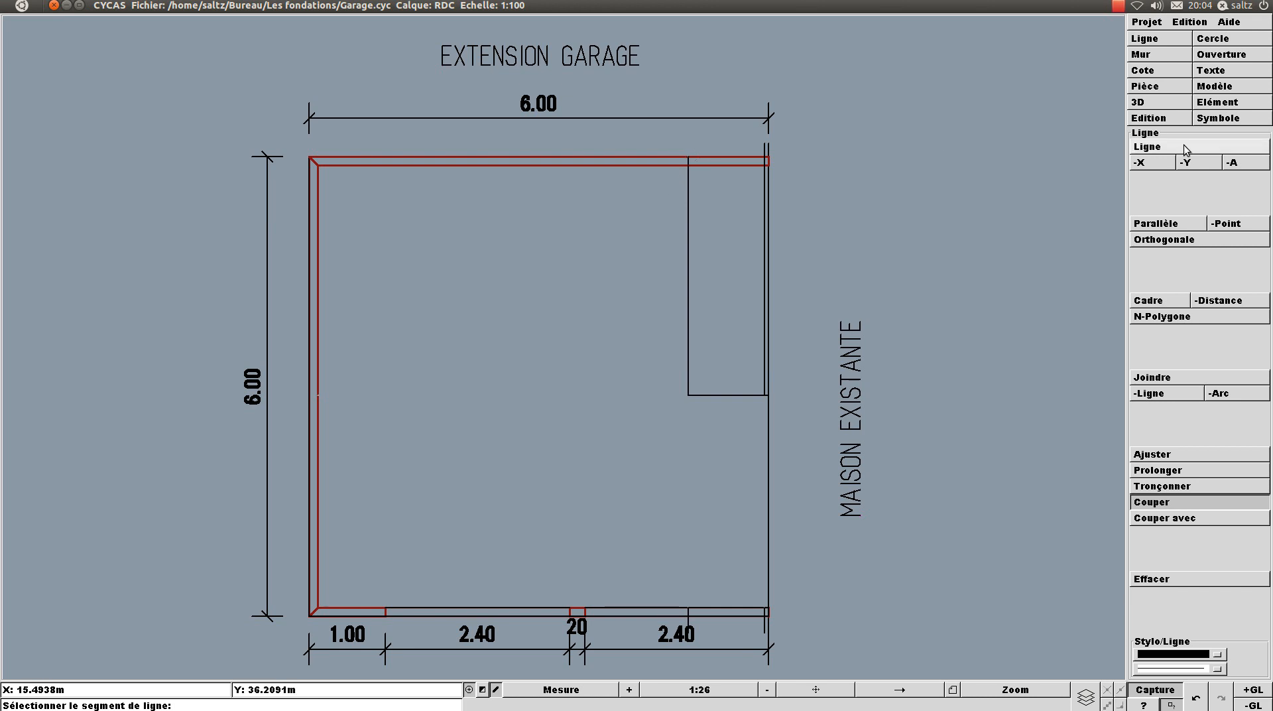
# Step: Check the roof slab's base level and height in the front elevation, and return to the plan view
pyautogui.click(1152, 102)
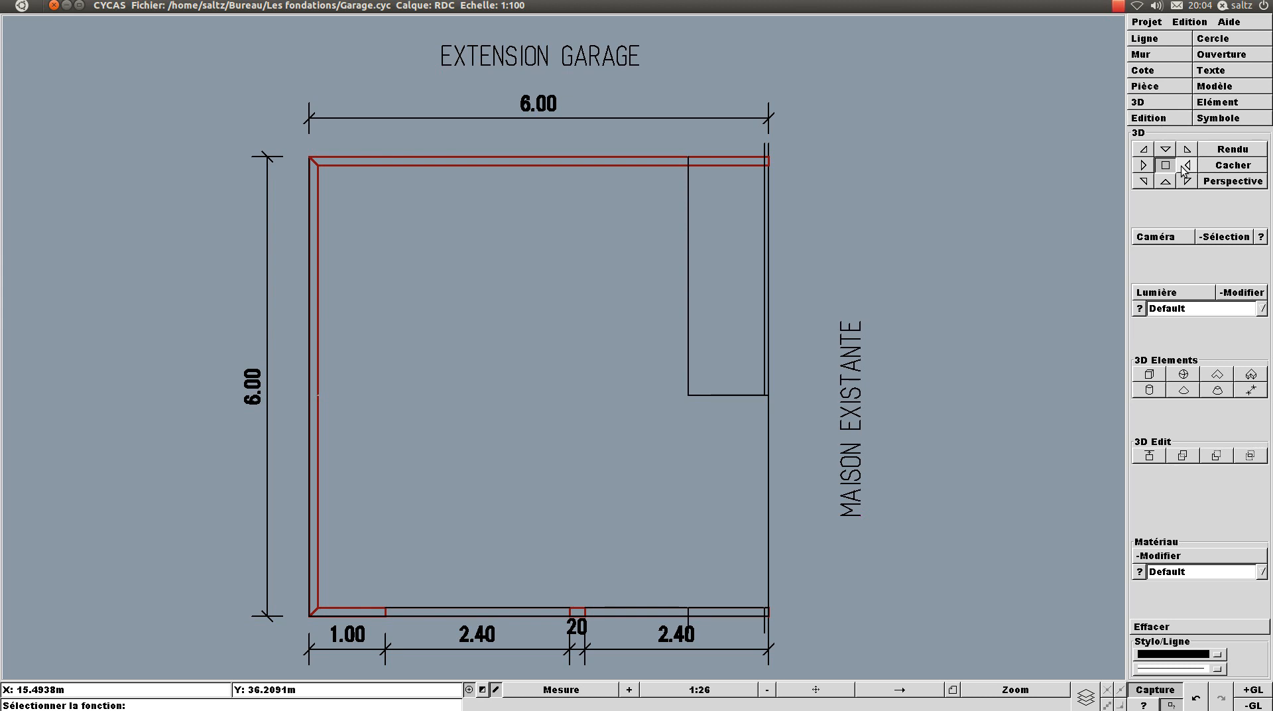
pyautogui.click(1165, 181)
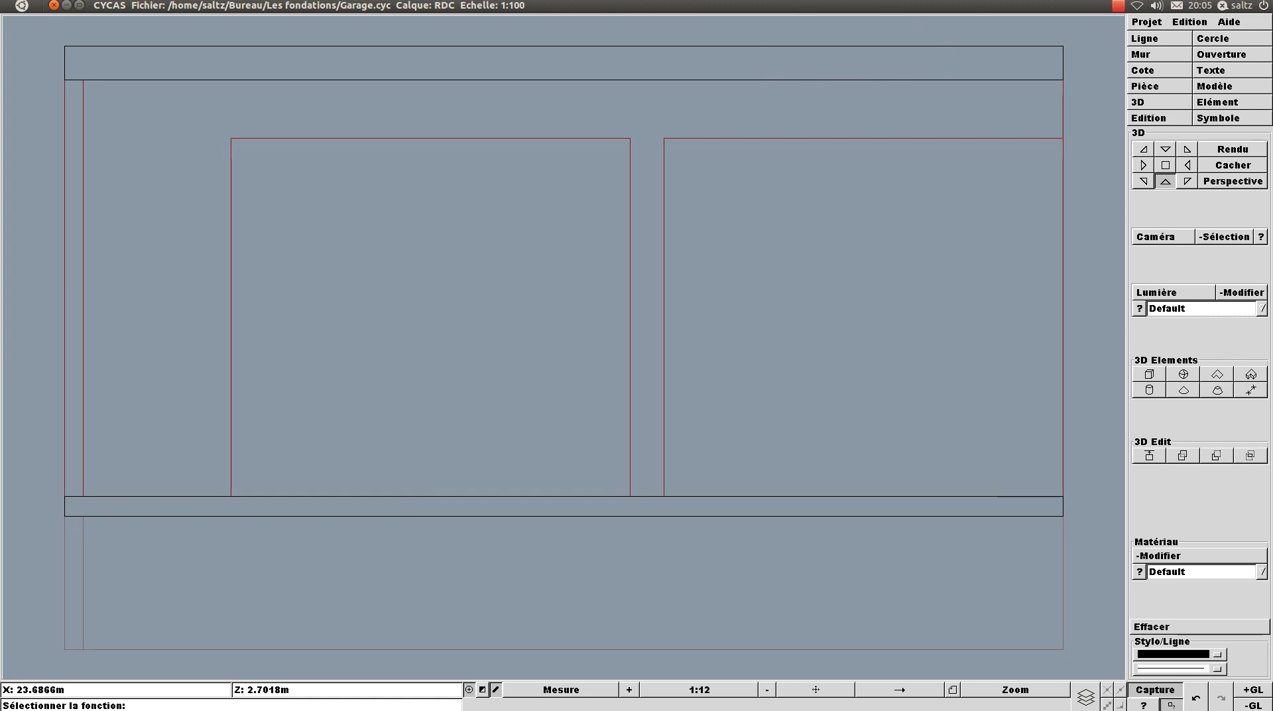
pyautogui.click(761, 46)
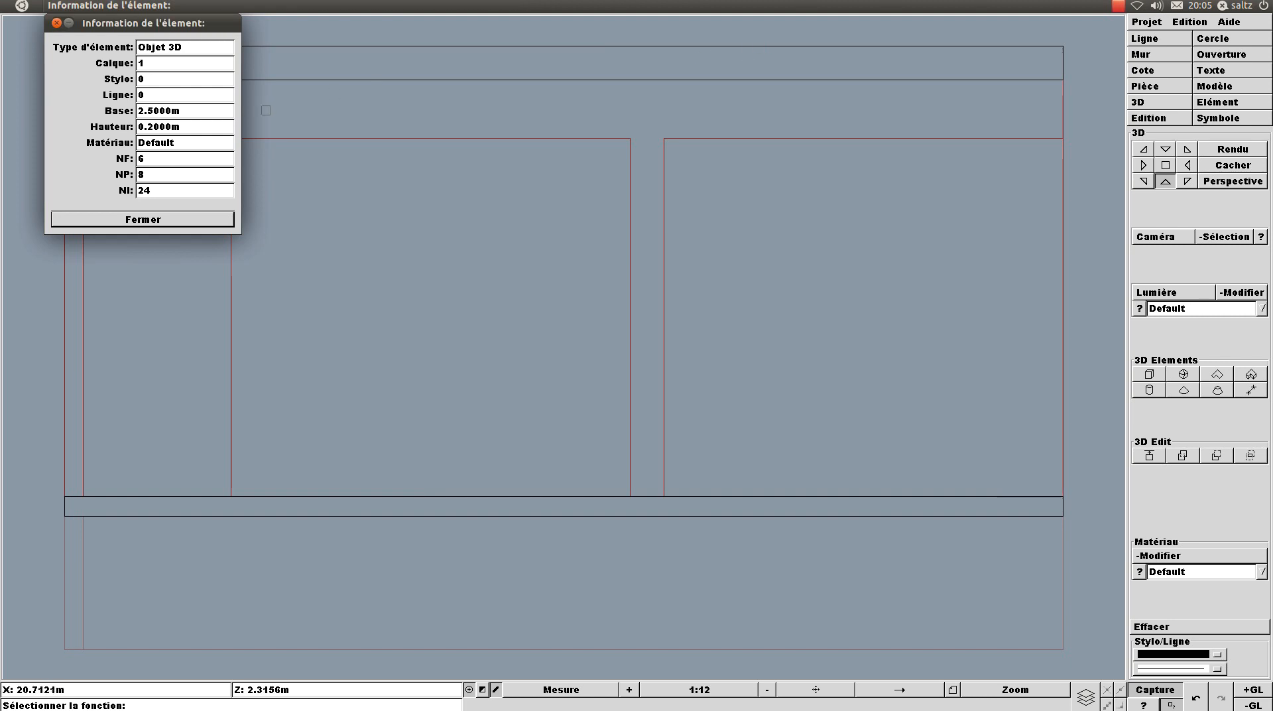
pyautogui.click(188, 111)
pyautogui.moveTo(188, 111); pyautogui.dragTo(136, 111)
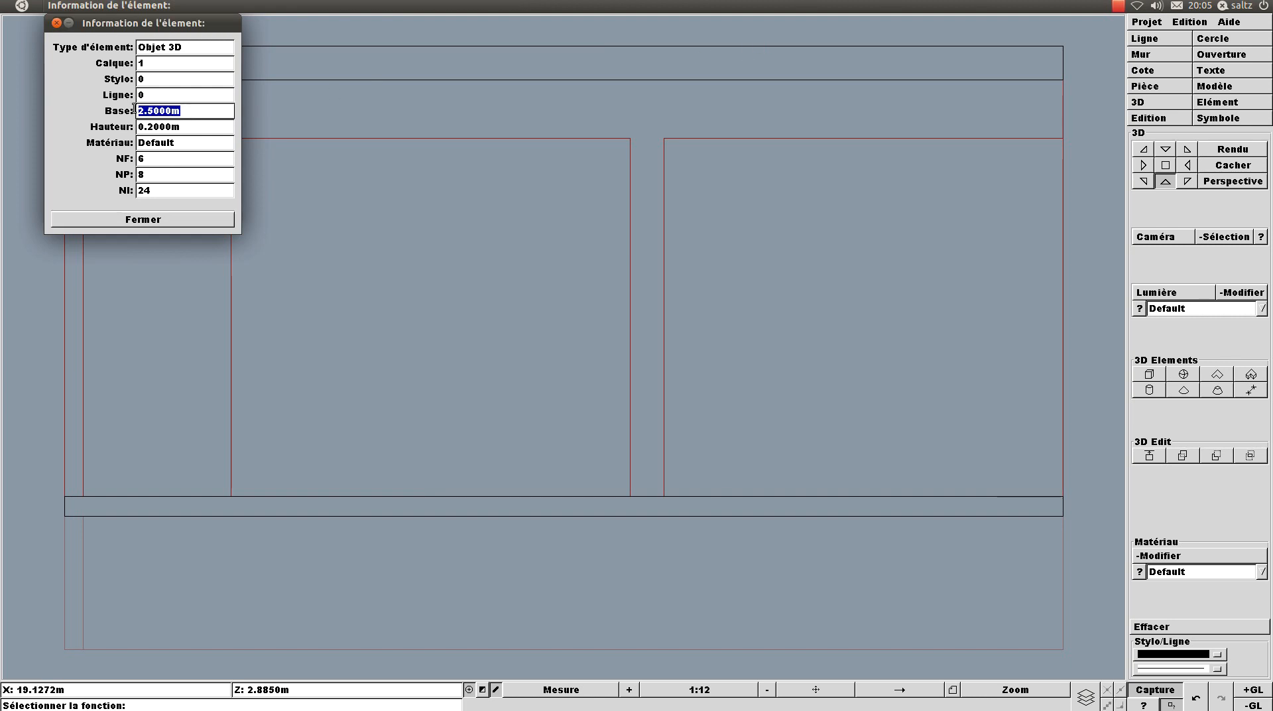
pyautogui.click(148, 225)
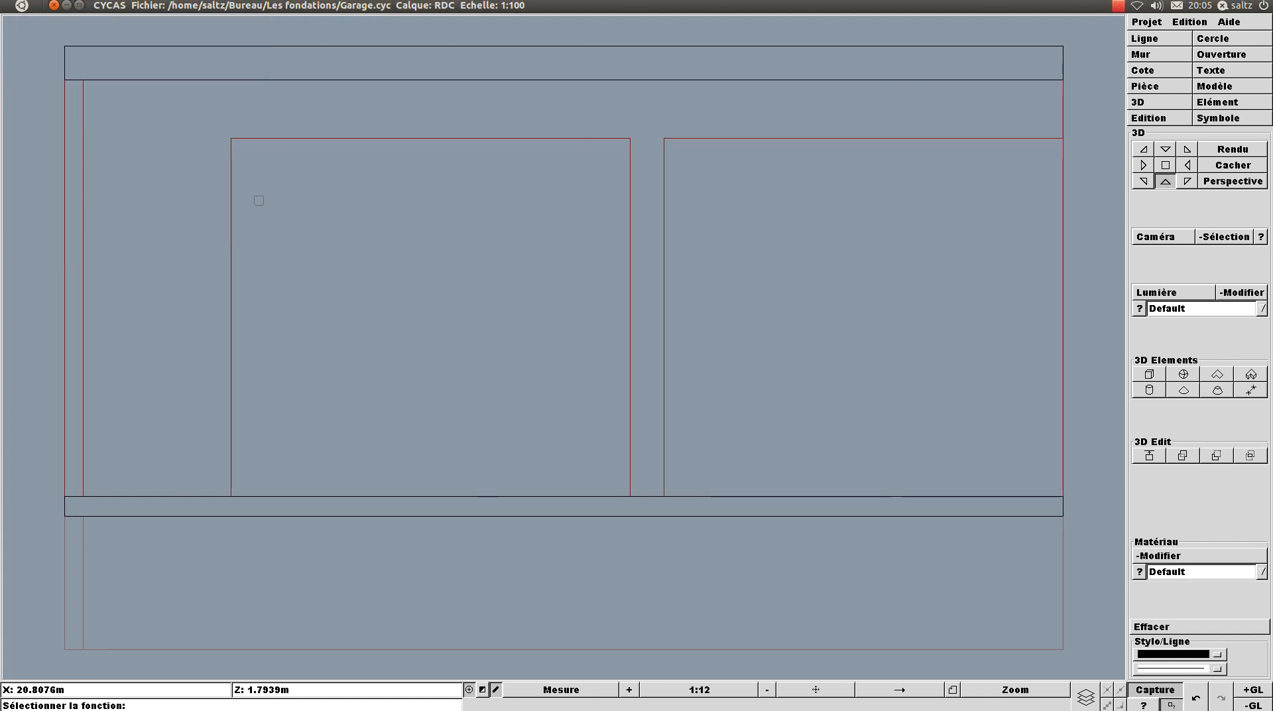
pyautogui.click(1166, 165)
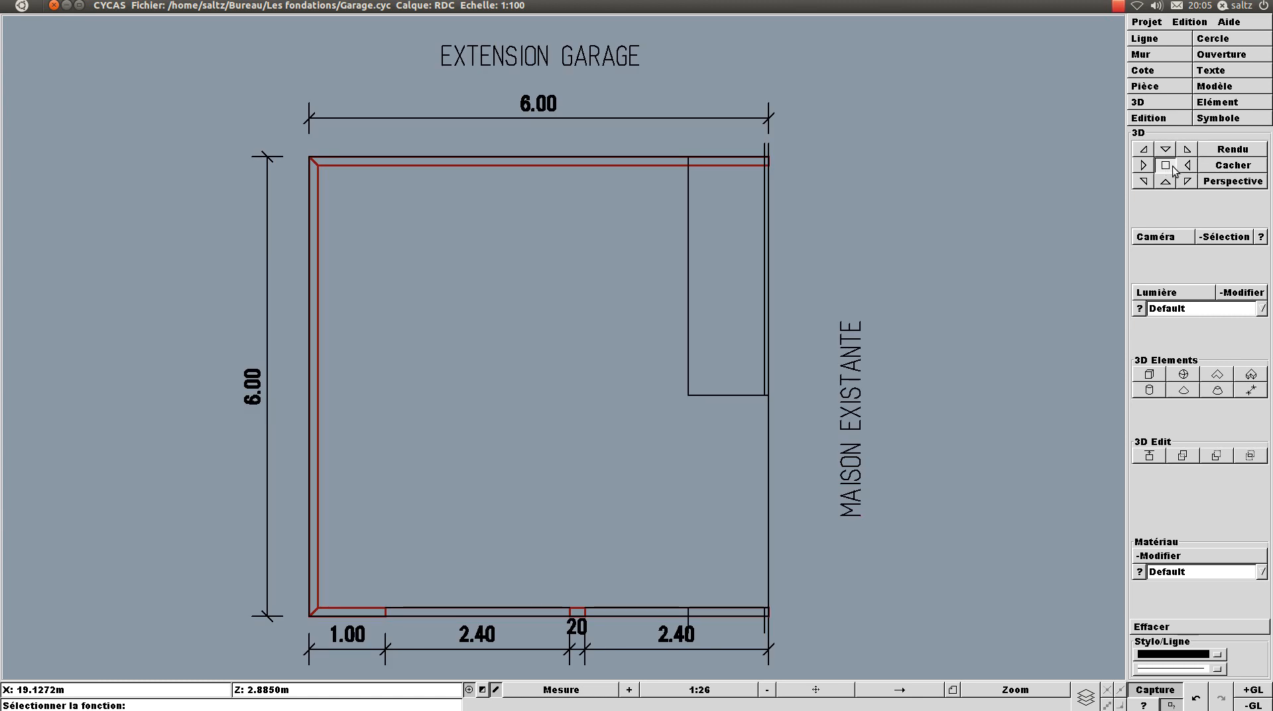
# Step: Create a 3D polygon volume on the four corners of the opening rectangle, with base 1.5 m and height 3 m
pyautogui.click(1251, 375)
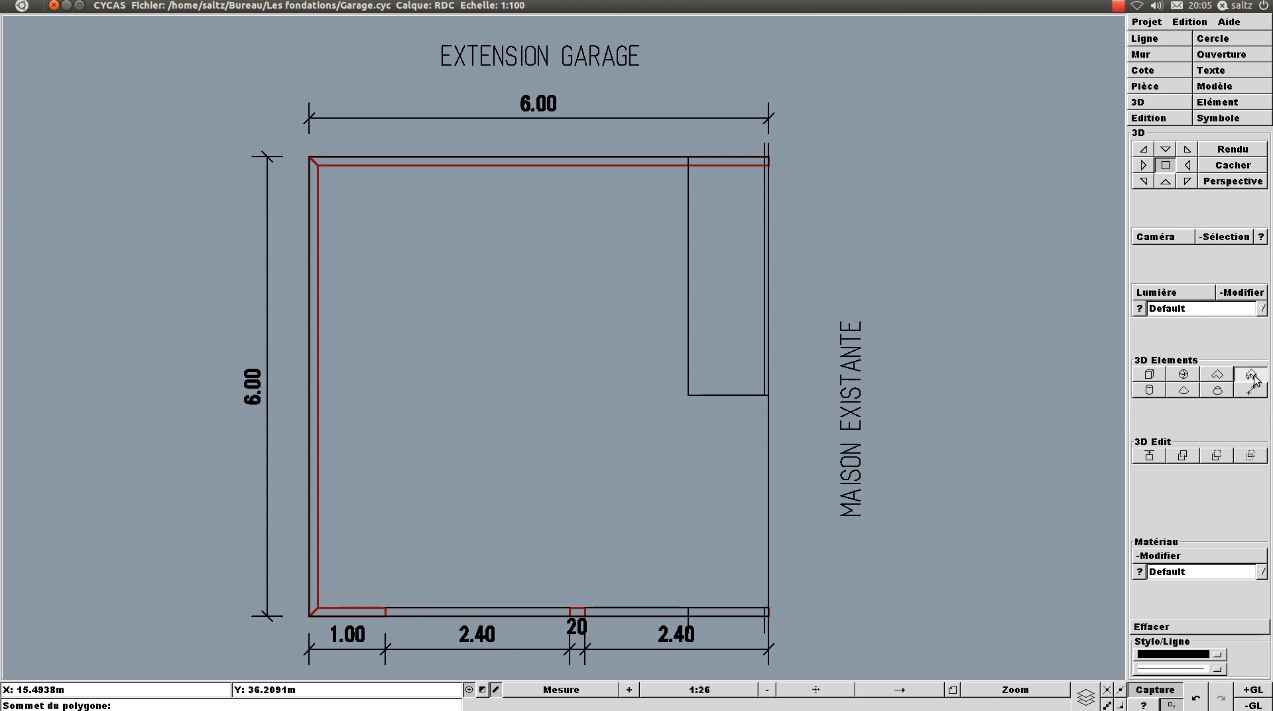
pyautogui.click(688, 166)
pyautogui.click(764, 166)
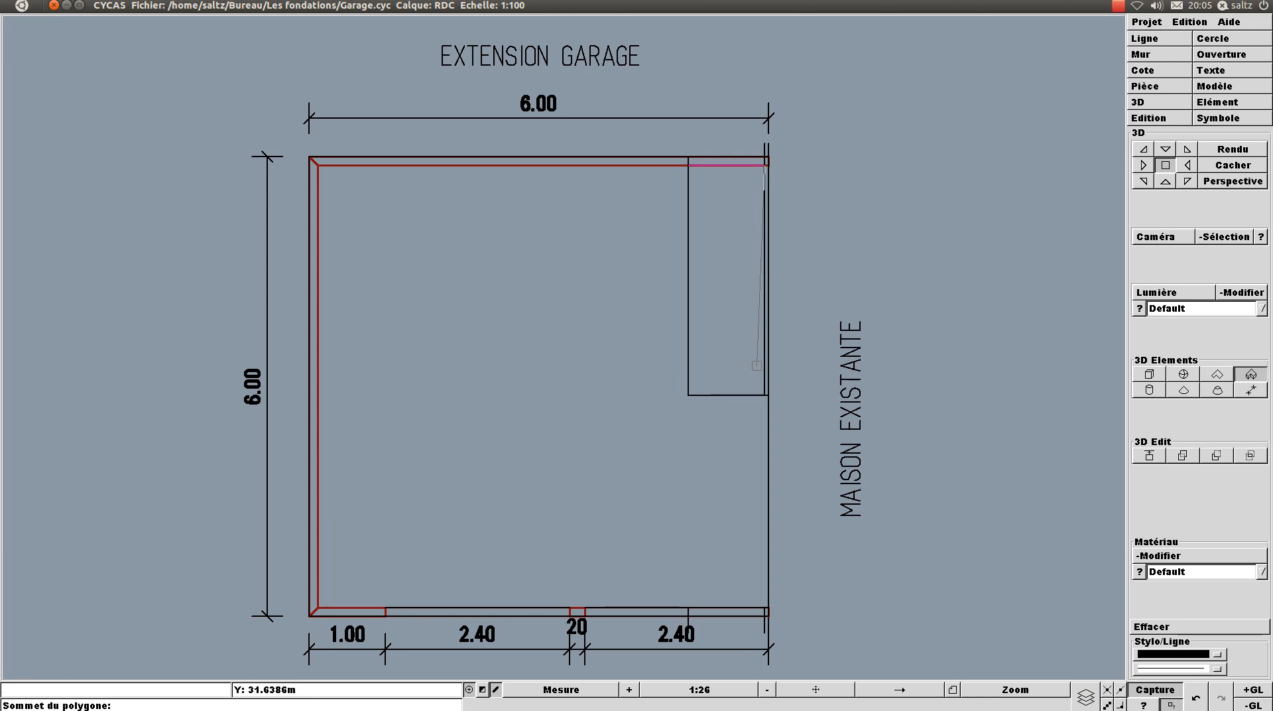
pyautogui.click(764, 396)
pyautogui.click(687, 395)
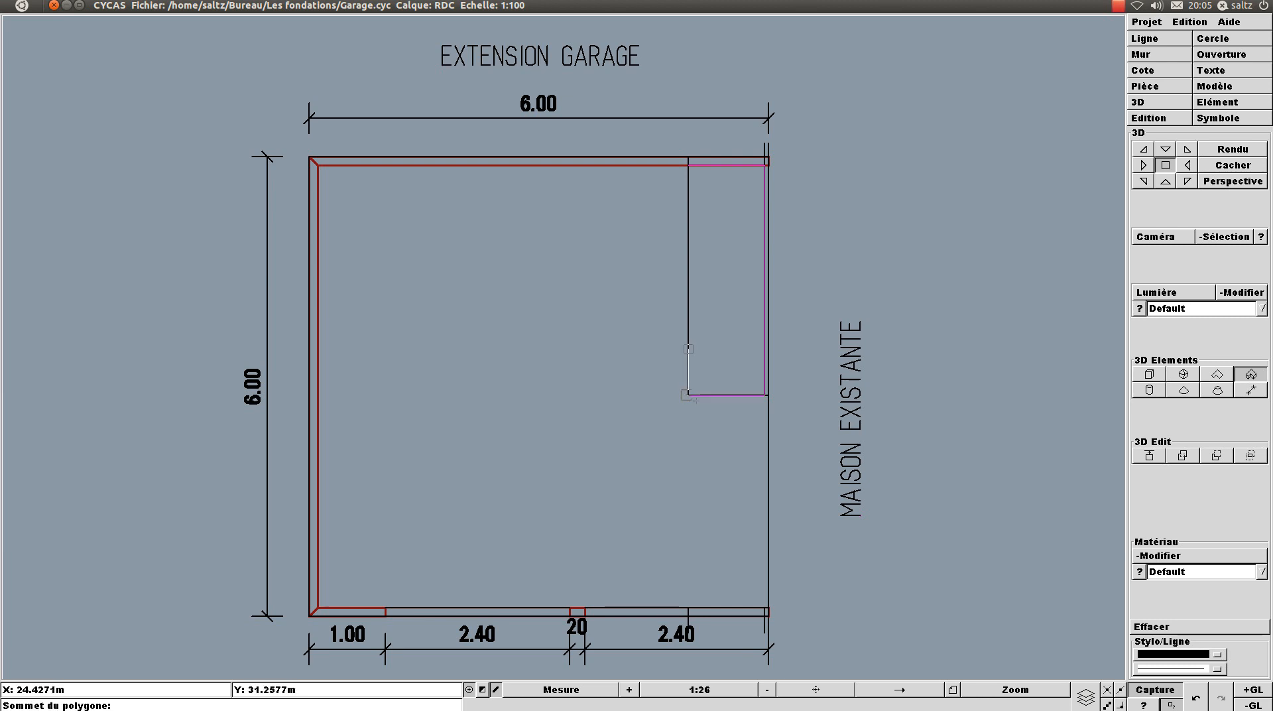
pyautogui.click(690, 165)
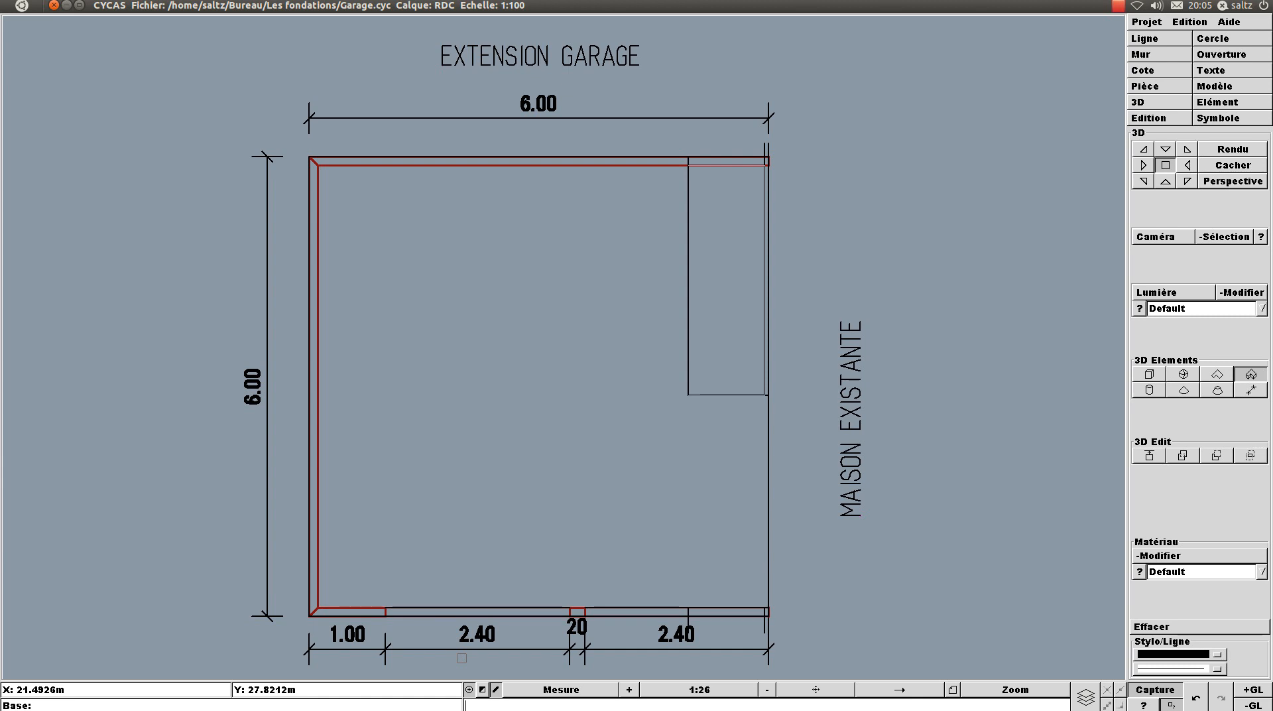
pyautogui.write('1.5')
pyautogui.press('BackSpace')
pyautogui.write('5')
pyautogui.press('Return')
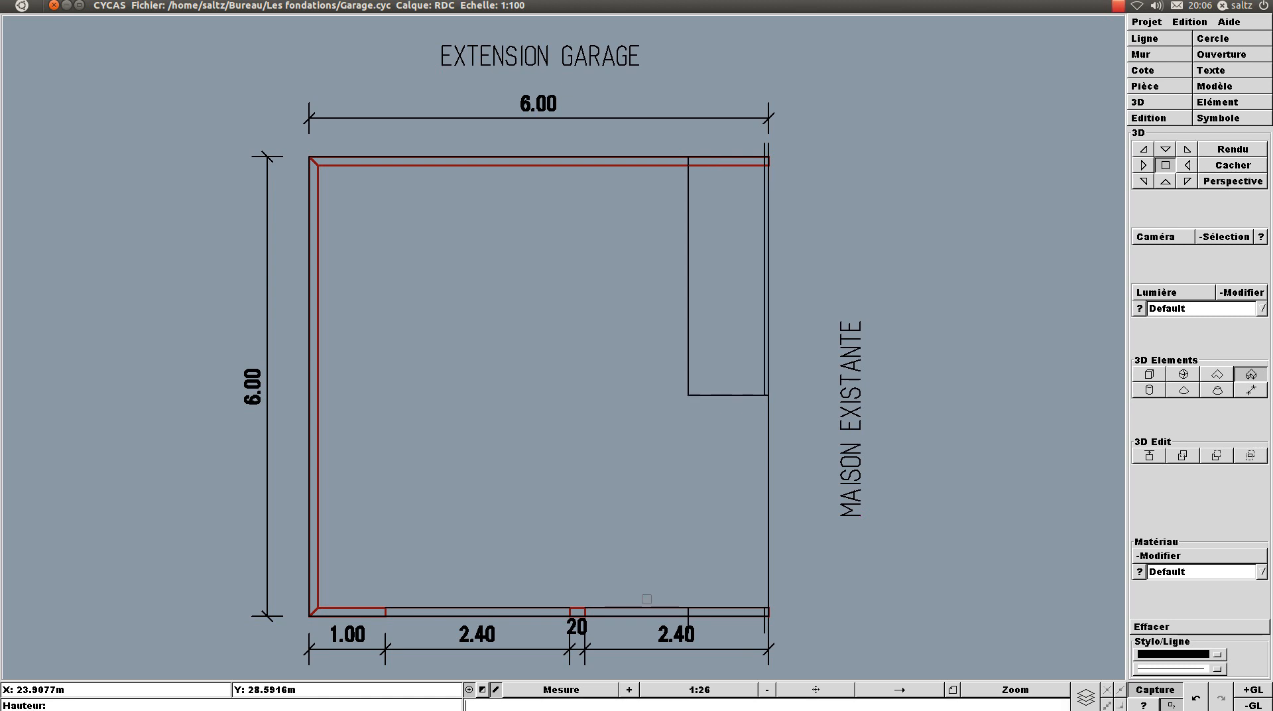
pyautogui.write('3')
pyautogui.press('Return')
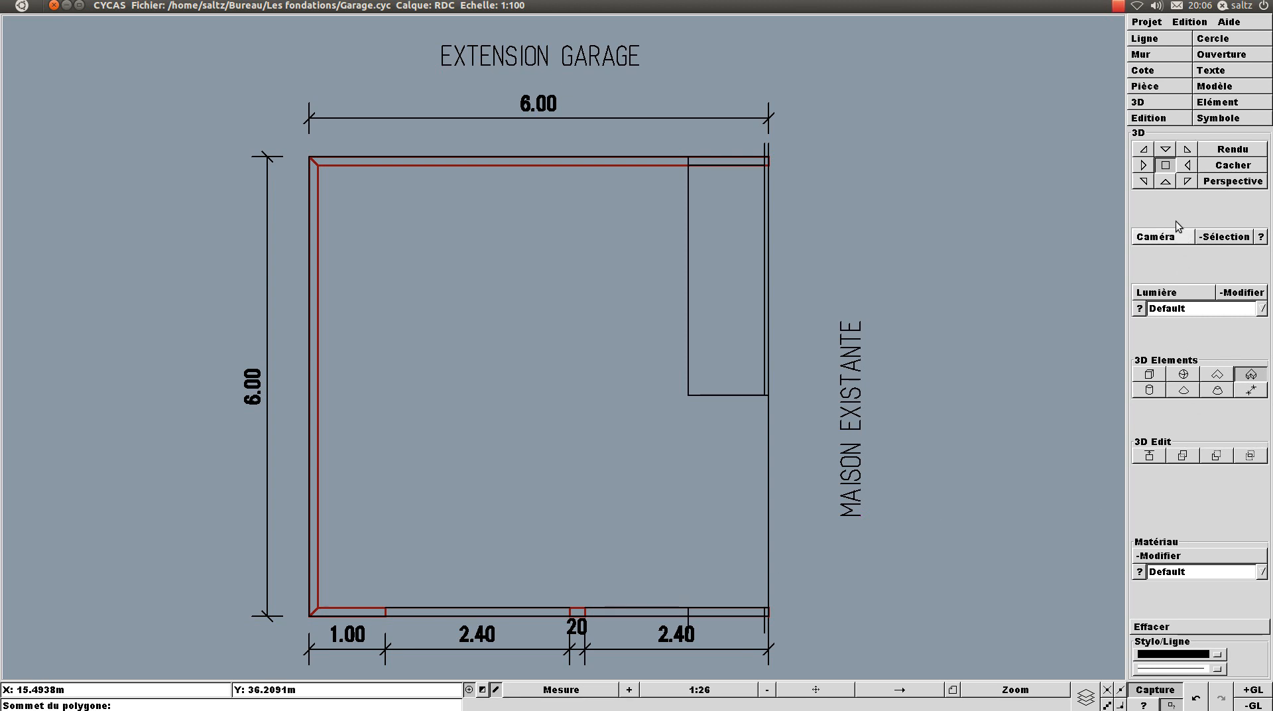
# Step: Check how the new volume crosses the roof slab in an isometric view and the front elevation
pyautogui.click(1187, 181)
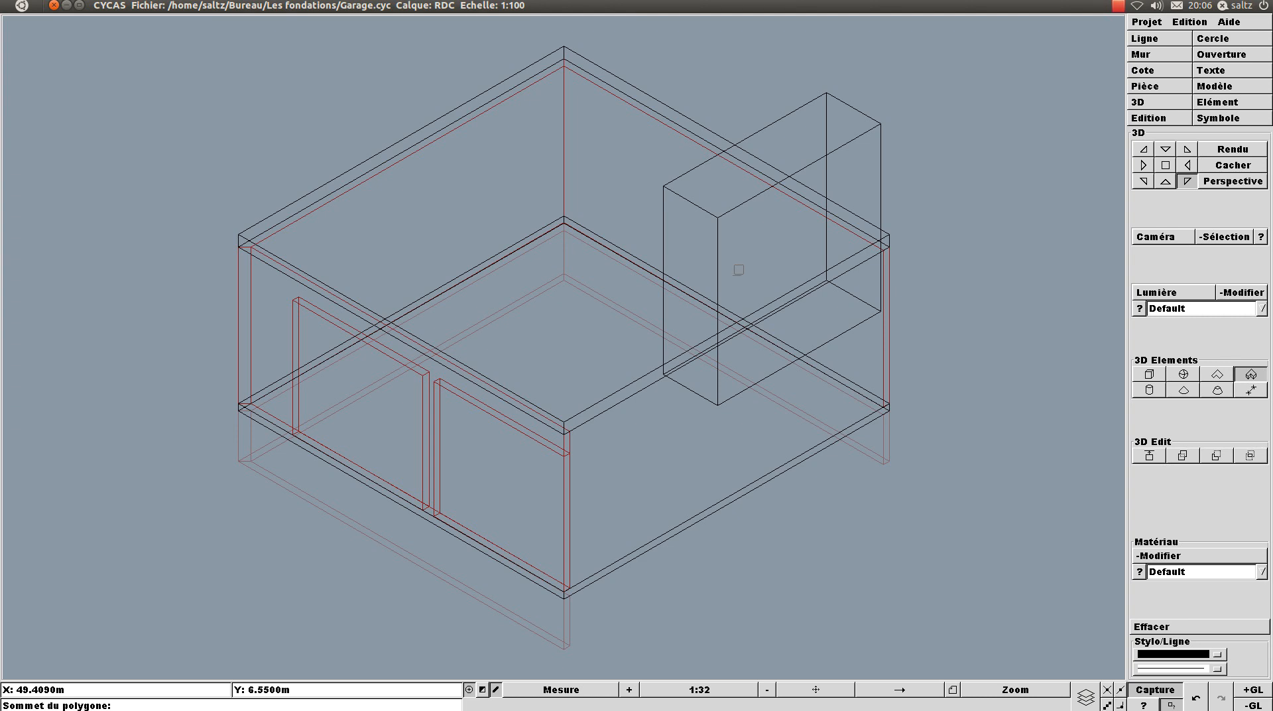
pyautogui.click(1165, 165)
pyautogui.click(1165, 181)
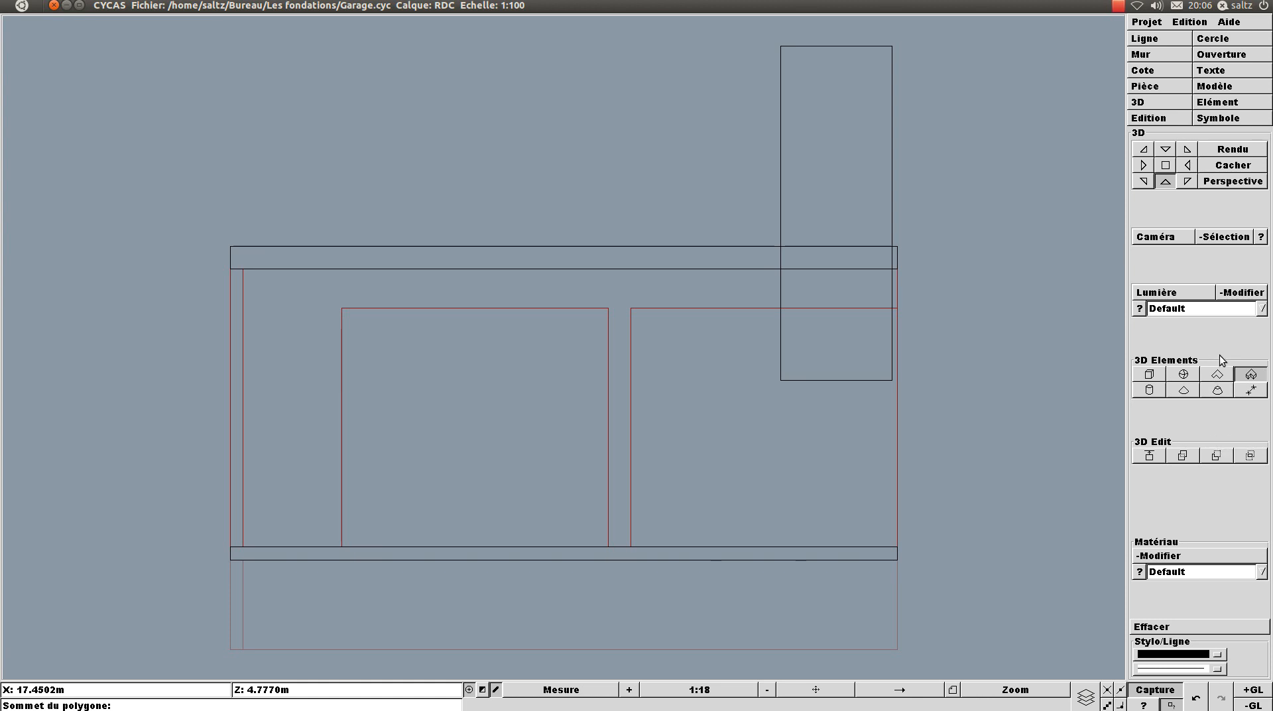
# Step: Subtract the volume from the roof slab with a Boolean difference in the isometric view, keeping the intersection element
pyautogui.click(1182, 182)
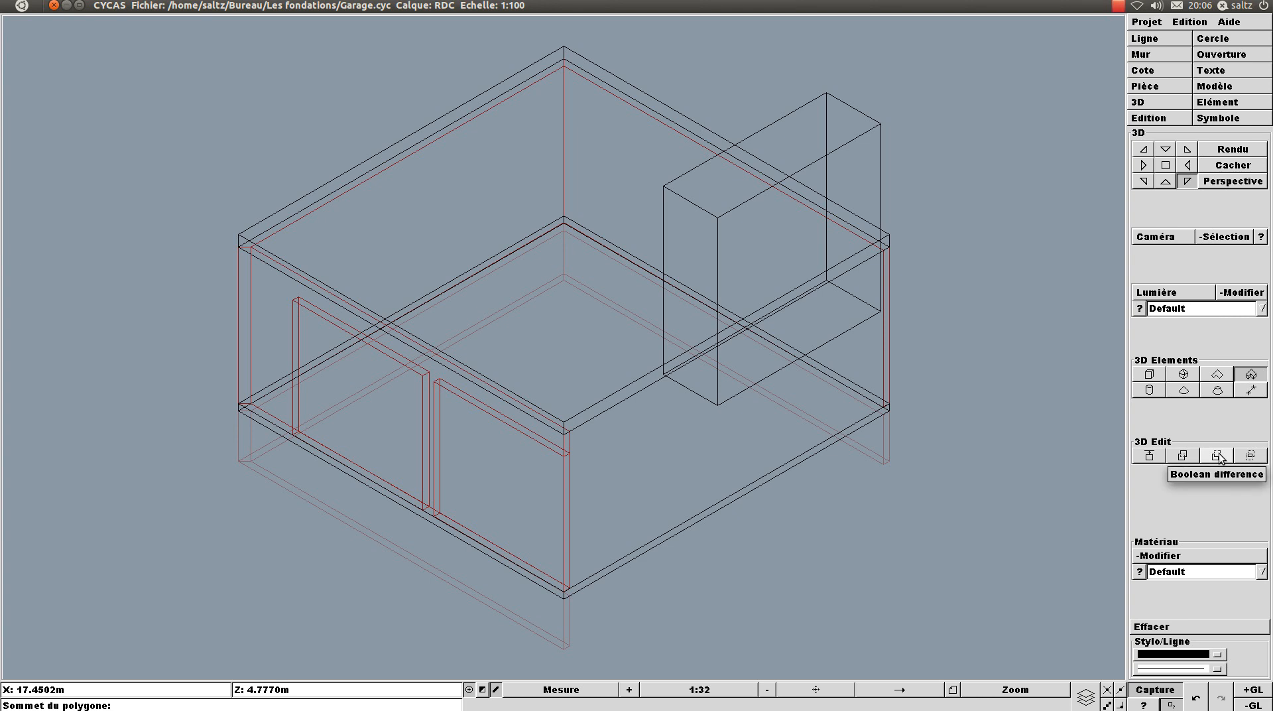
pyautogui.click(1217, 455)
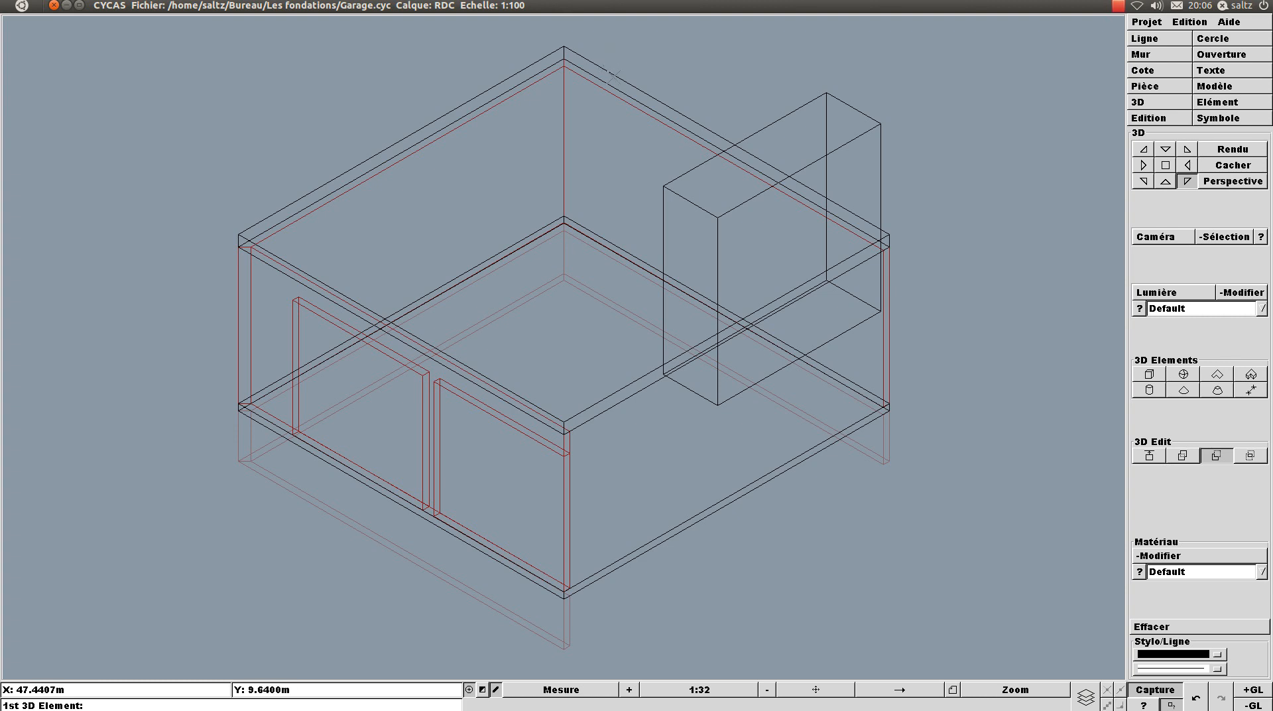
pyautogui.click(612, 76)
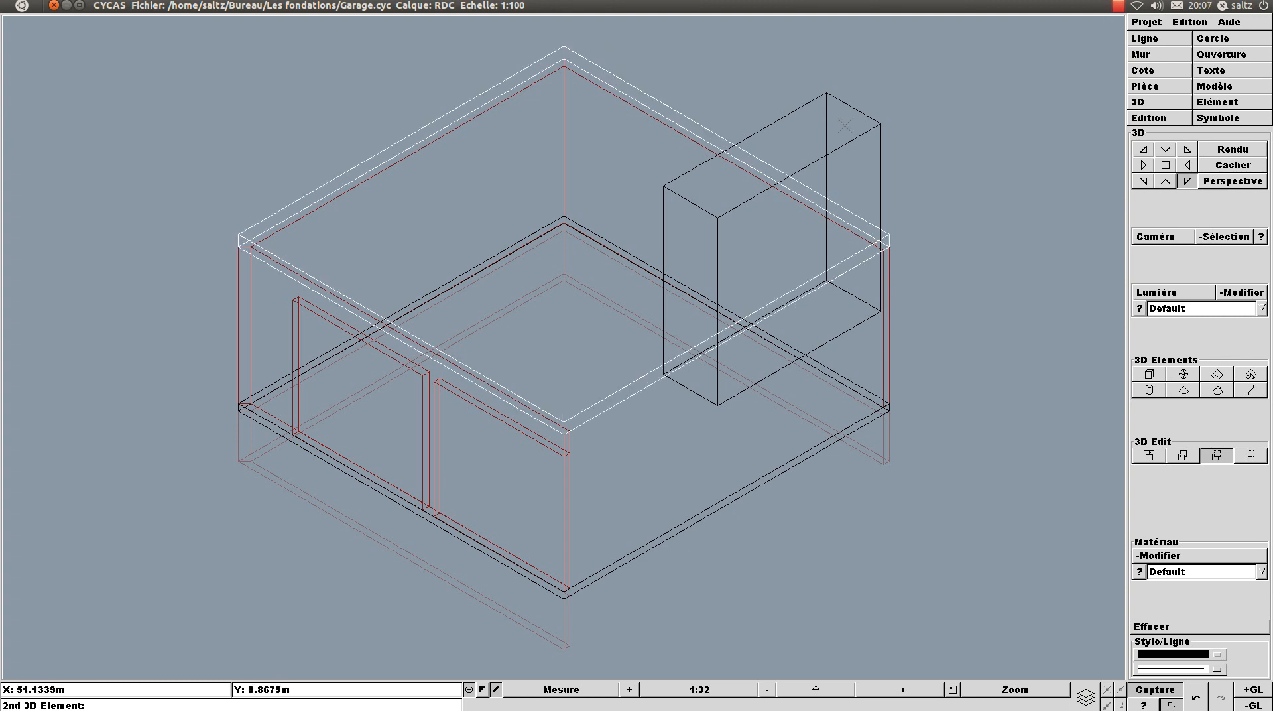
pyautogui.click(802, 108)
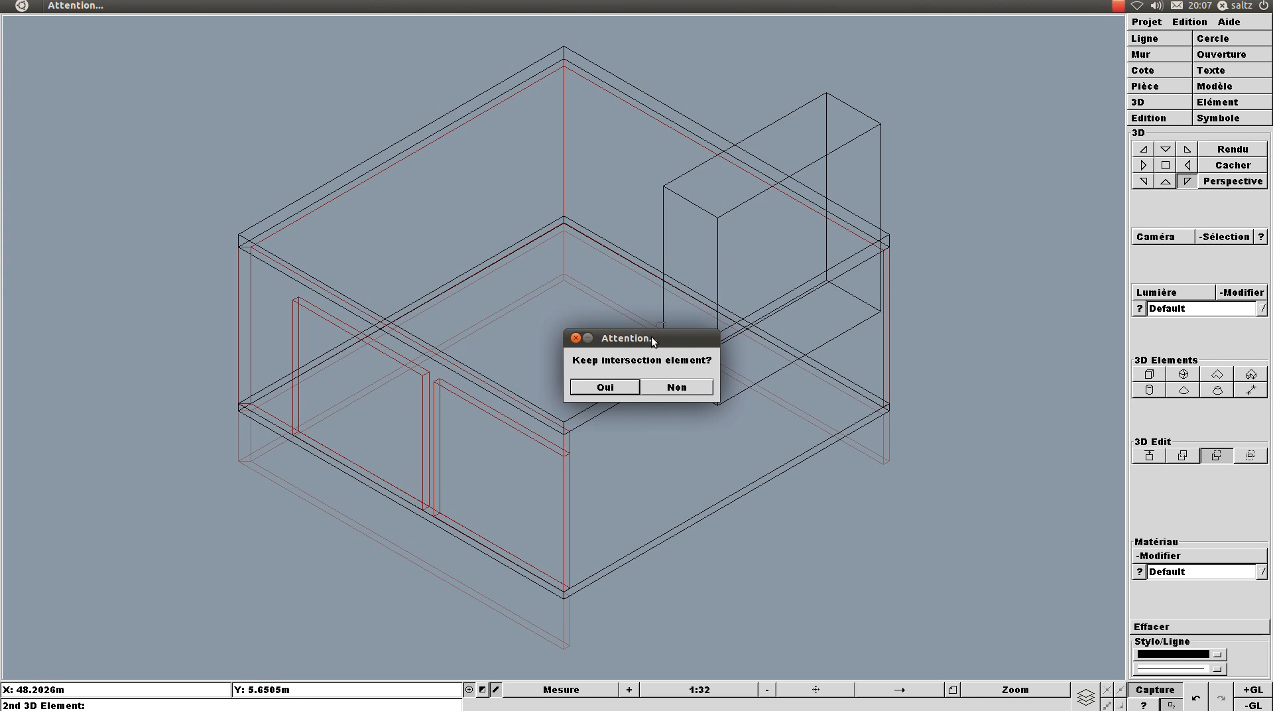
pyautogui.click(611, 392)
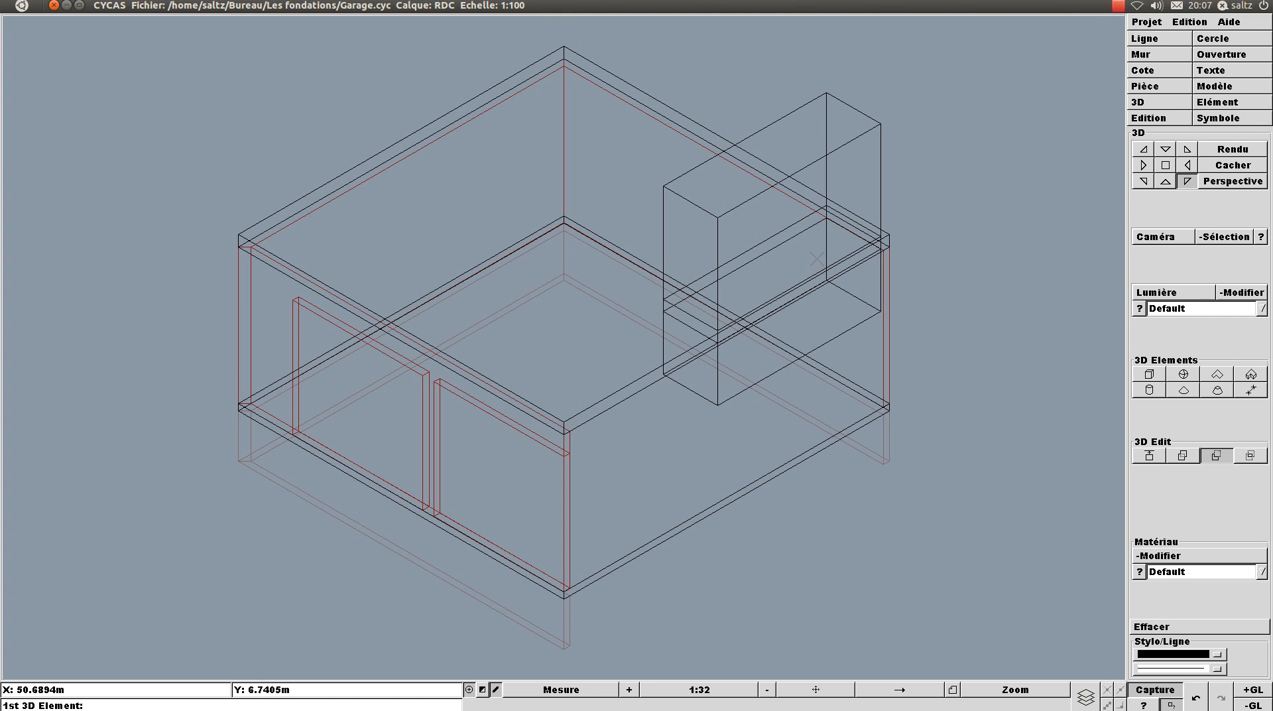
# Step: Delete the cutting volume that passes through the roof slab
pyautogui.click(1149, 118)
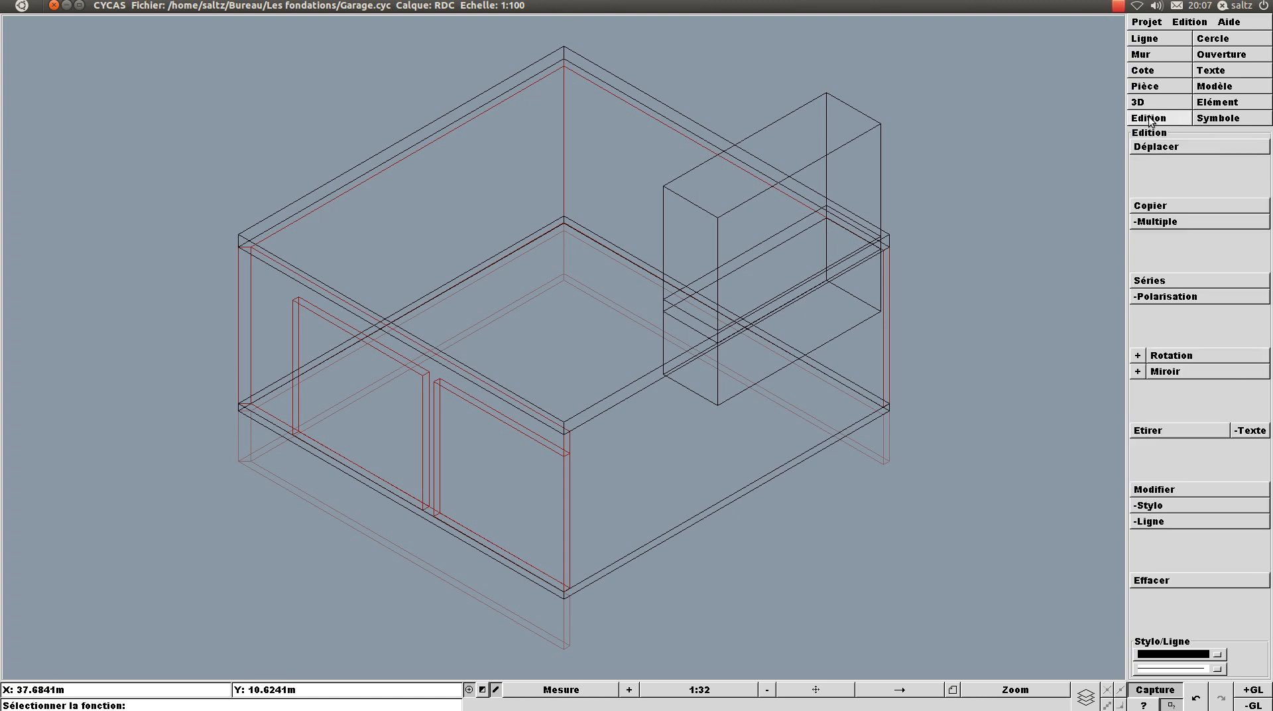
pyautogui.click(1143, 575)
pyautogui.click(839, 127)
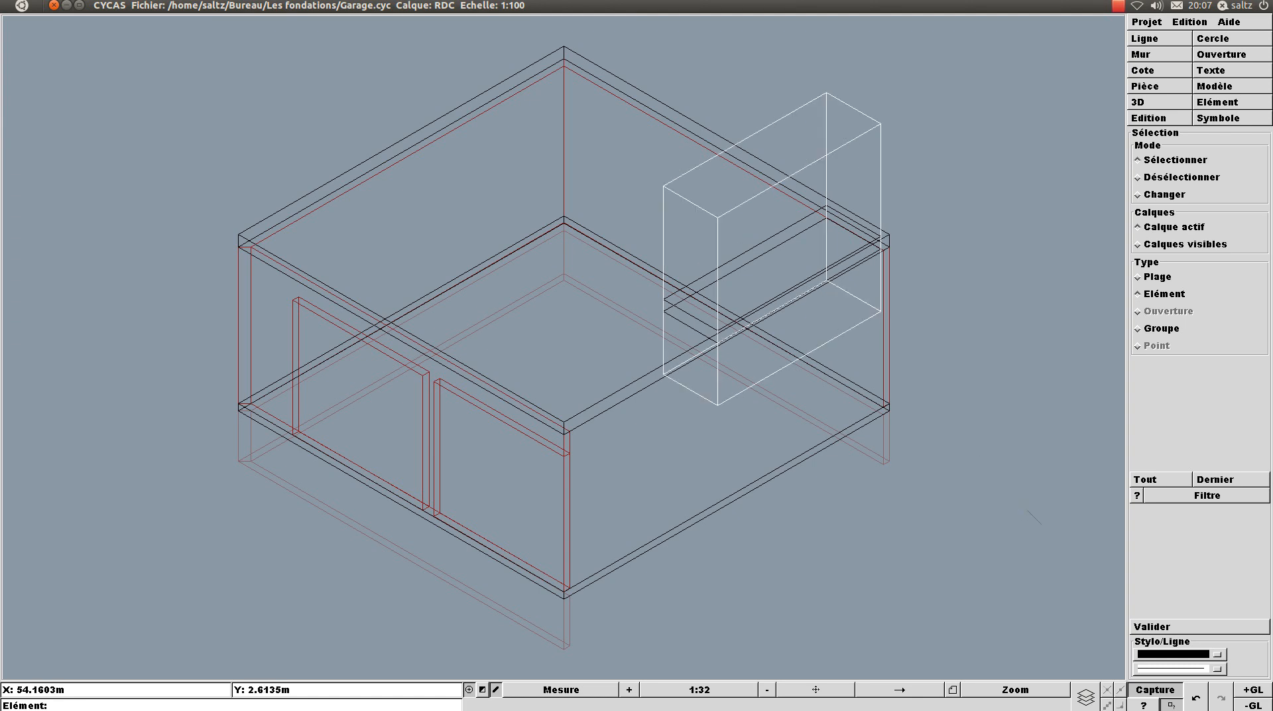
pyautogui.click(1155, 627)
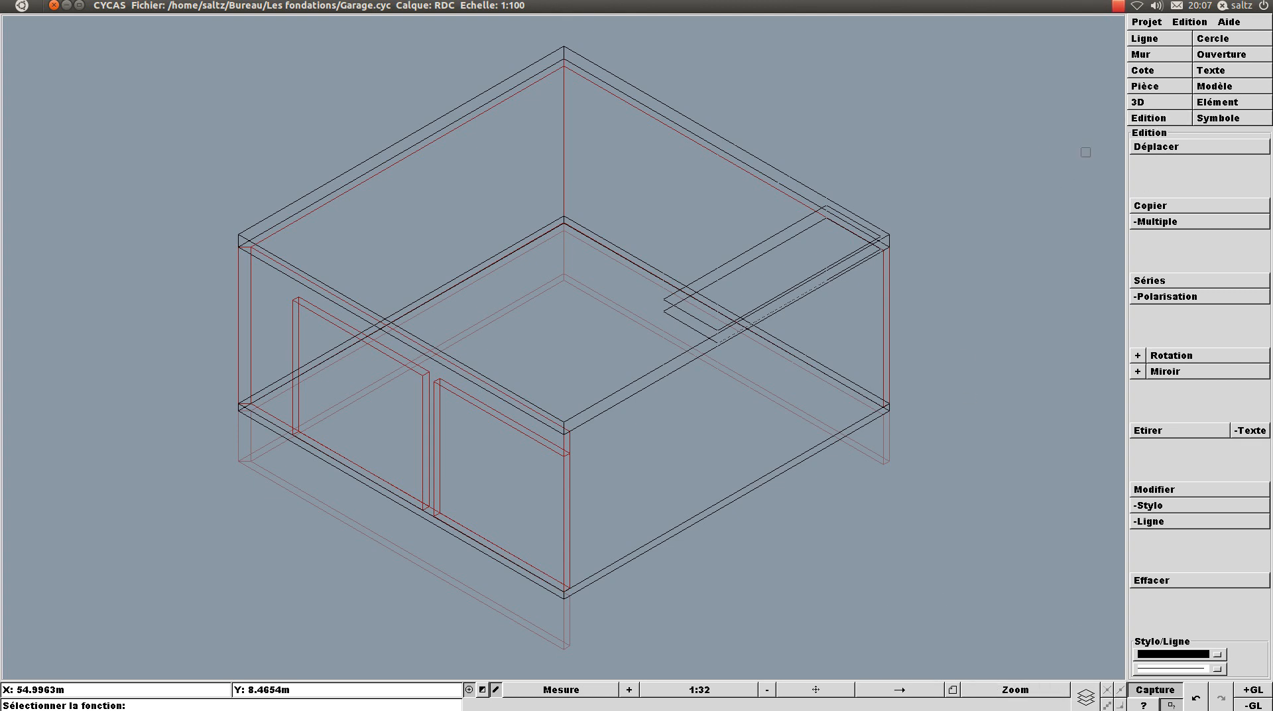
# Step: Preview the isometric view with hidden lines removed to inspect the roof opening, and discard the rendered result
pyautogui.click(1147, 102)
pyautogui.click(1144, 149)
pyautogui.click(1186, 181)
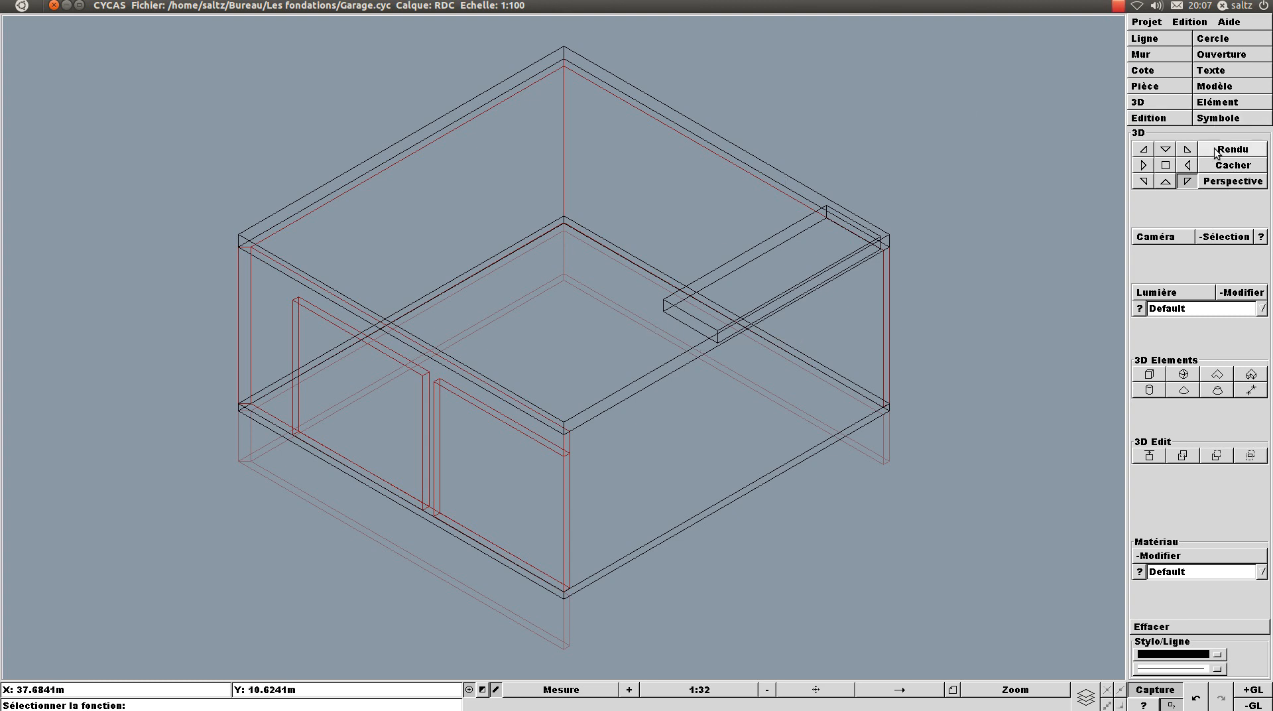
pyautogui.click(1224, 169)
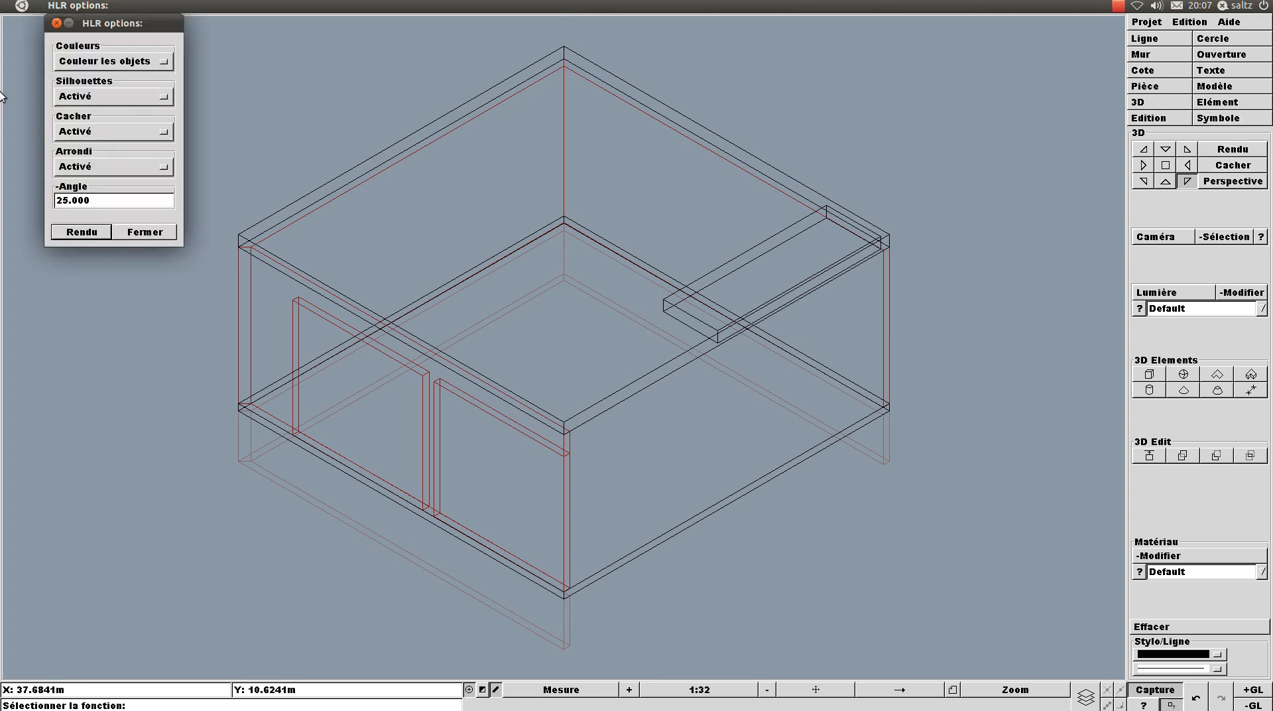
pyautogui.click(76, 233)
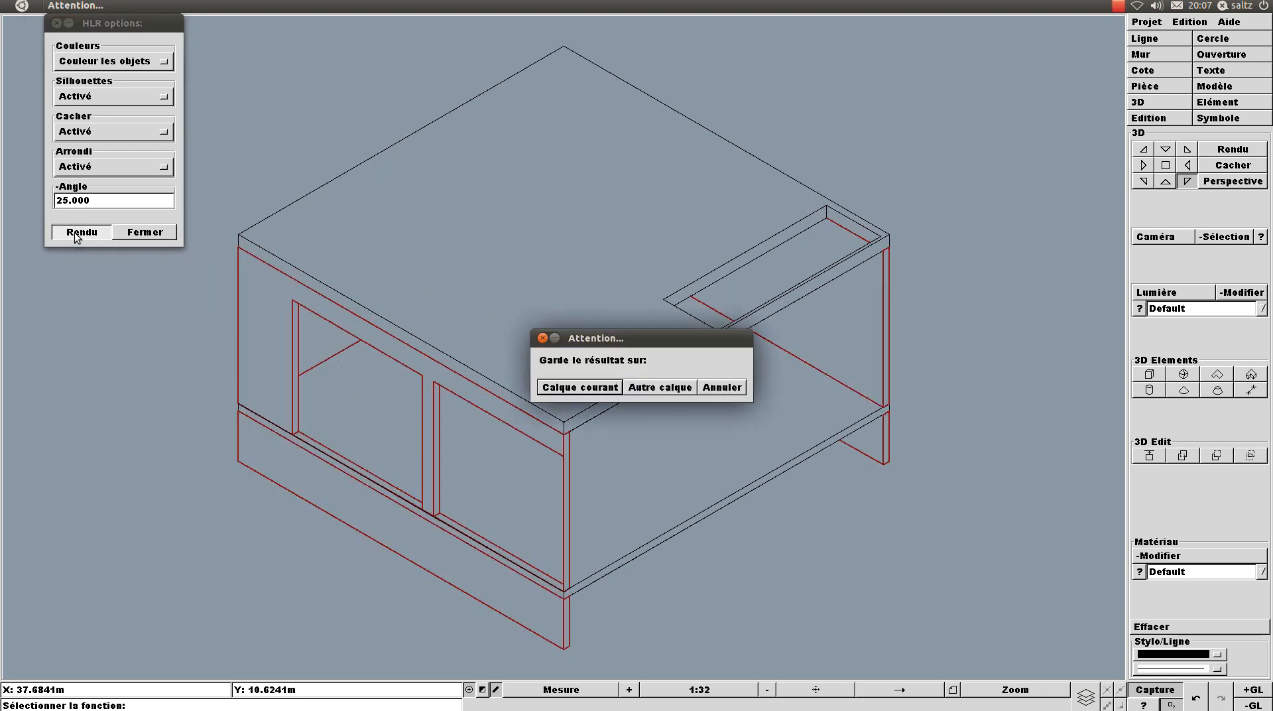
pyautogui.moveTo(598, 348); pyautogui.dragTo(747, 582)
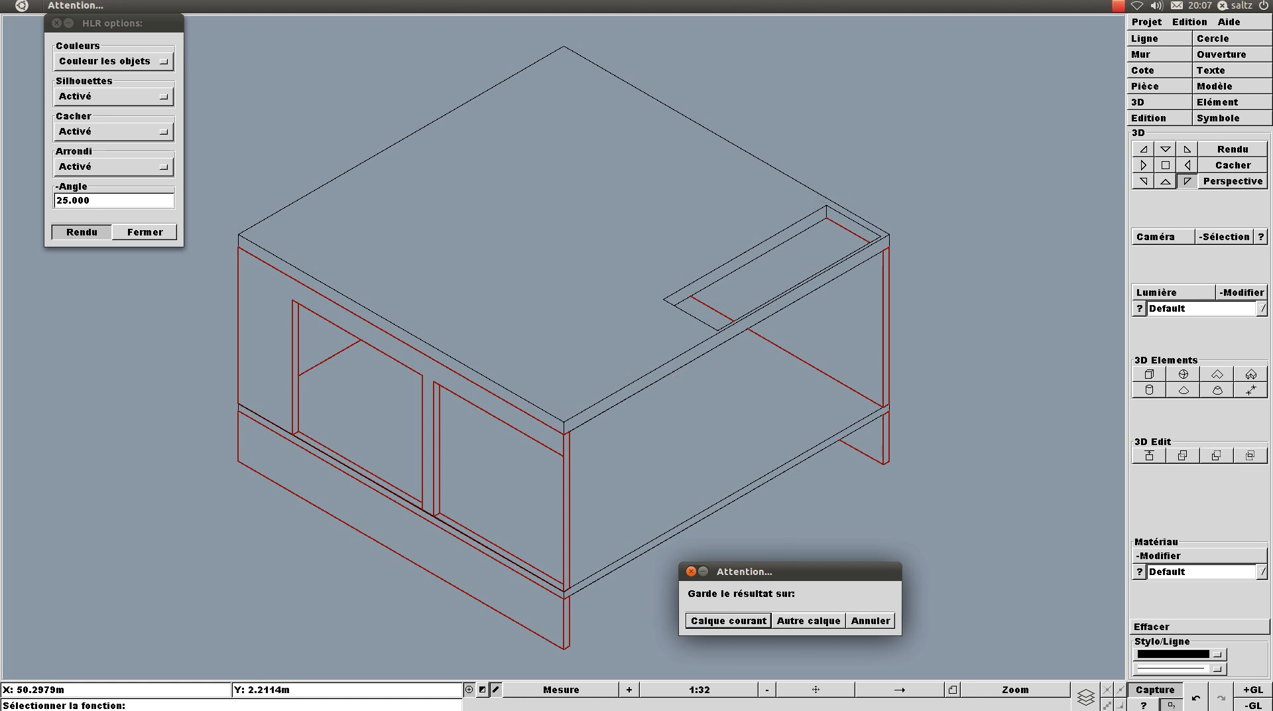
pyautogui.click(860, 621)
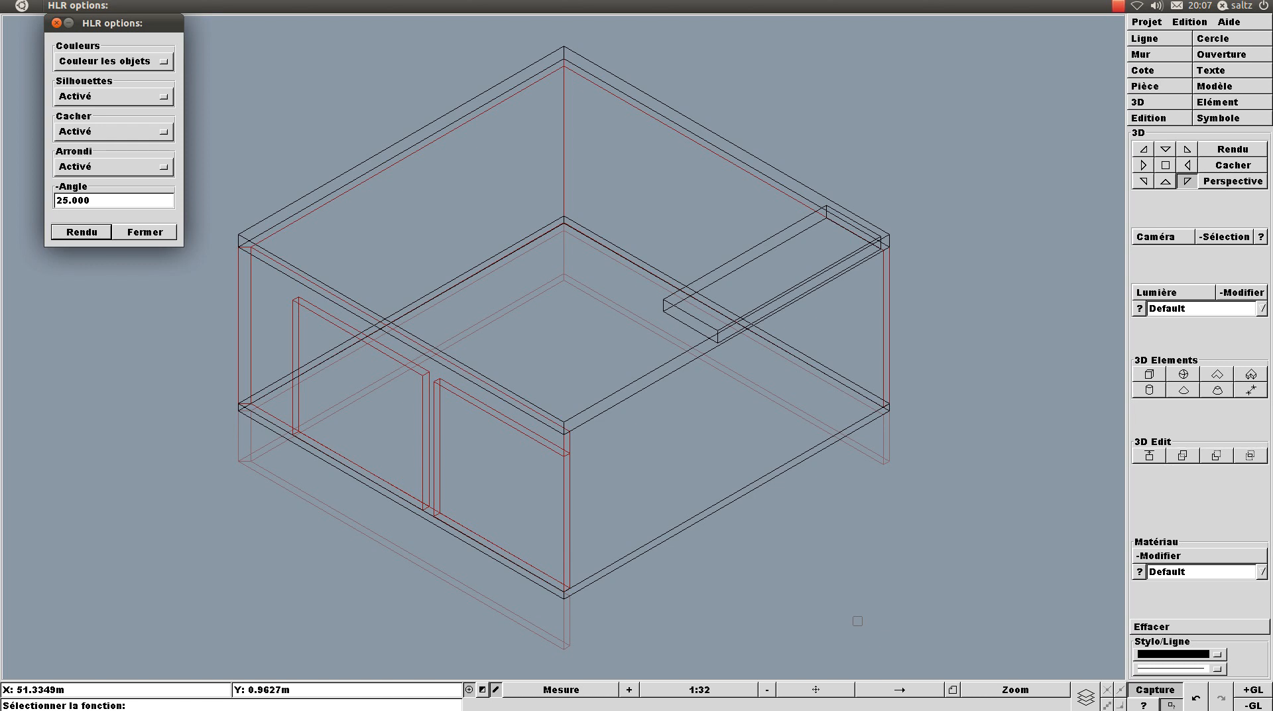
pyautogui.click(1118, 8)
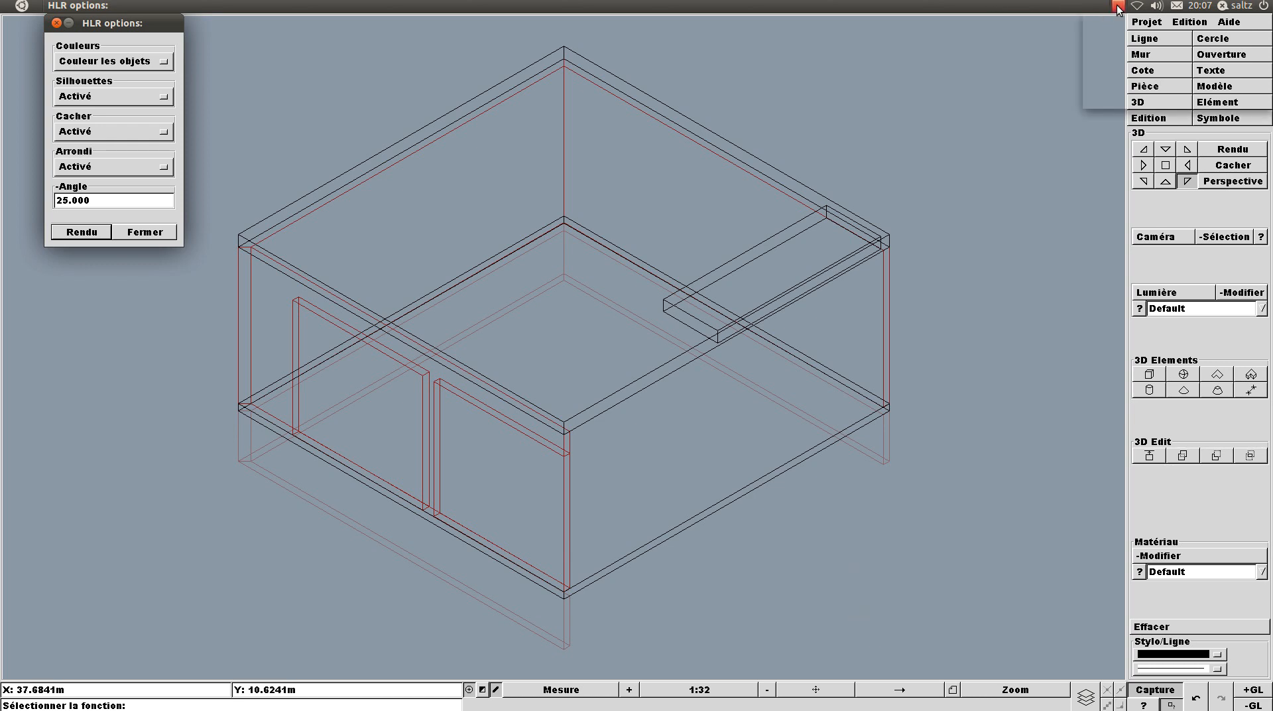